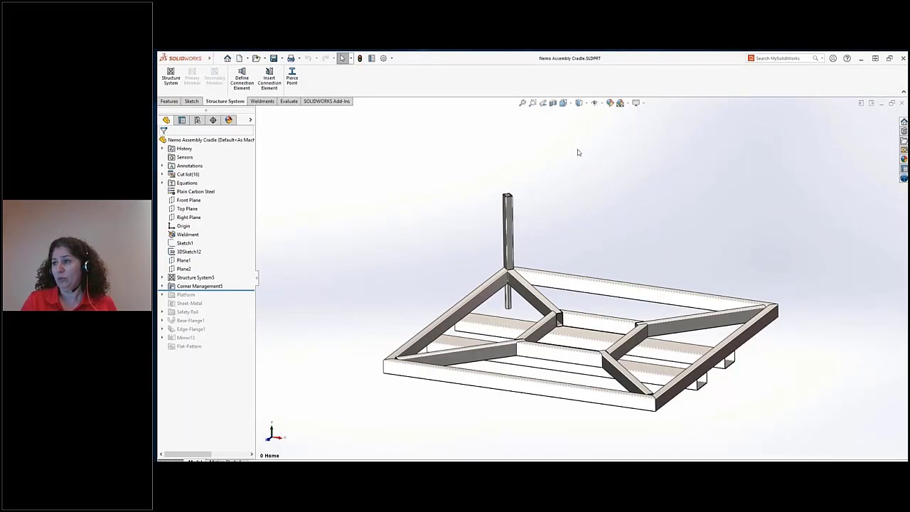
Step: Add three From Point secondary members bracing the vertical post's upper end point to the three frame members meeting around it
{"action": "left_click", "coordinate": [532, 102]}
{"action": "left_click_drag", "start_coordinate": [442, 165], "coordinate": [632, 343]}
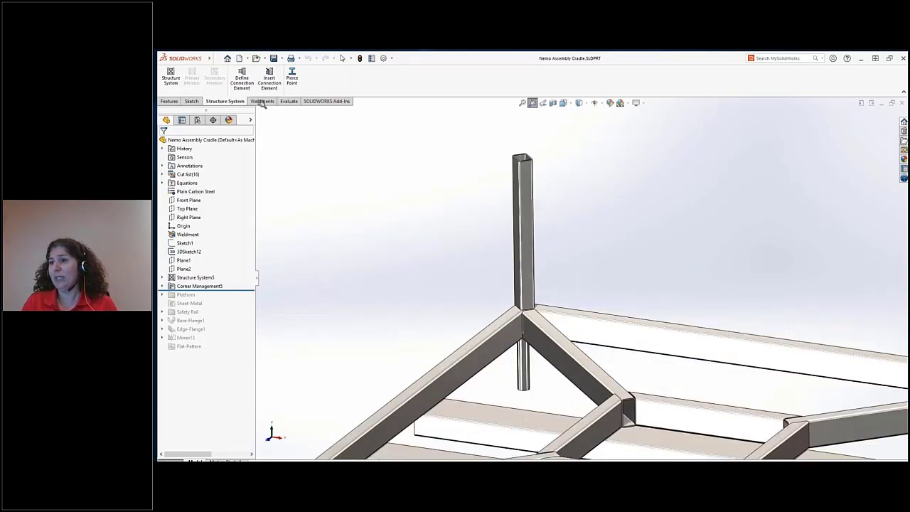
{"action": "left_click", "coordinate": [165, 80]}
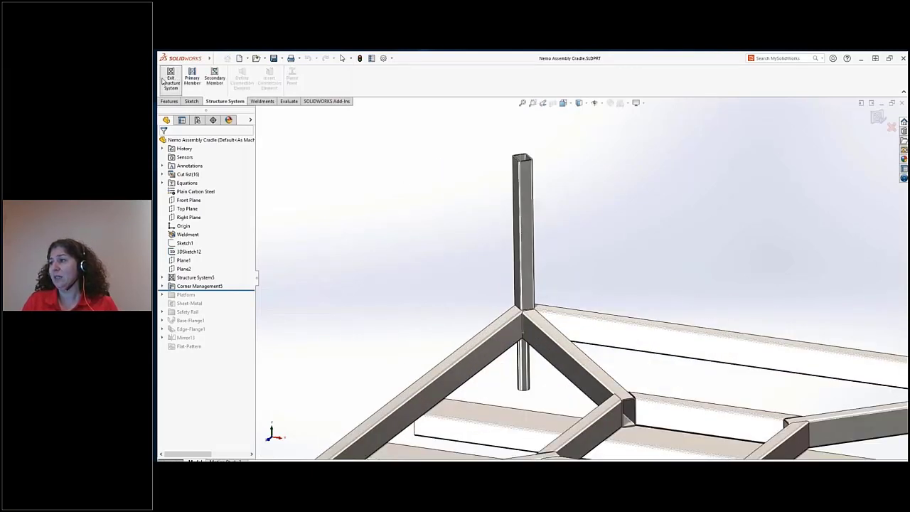
{"action": "left_click", "coordinate": [214, 80]}
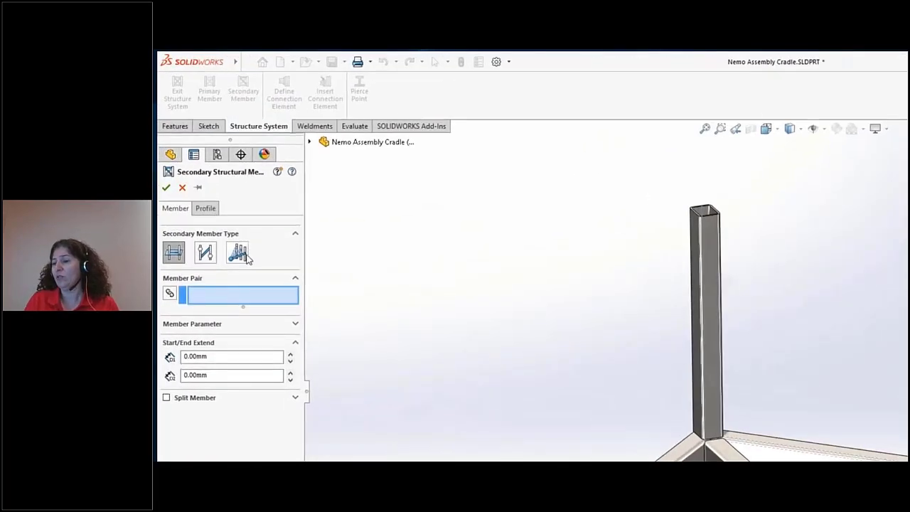
{"action": "left_click", "coordinate": [210, 186]}
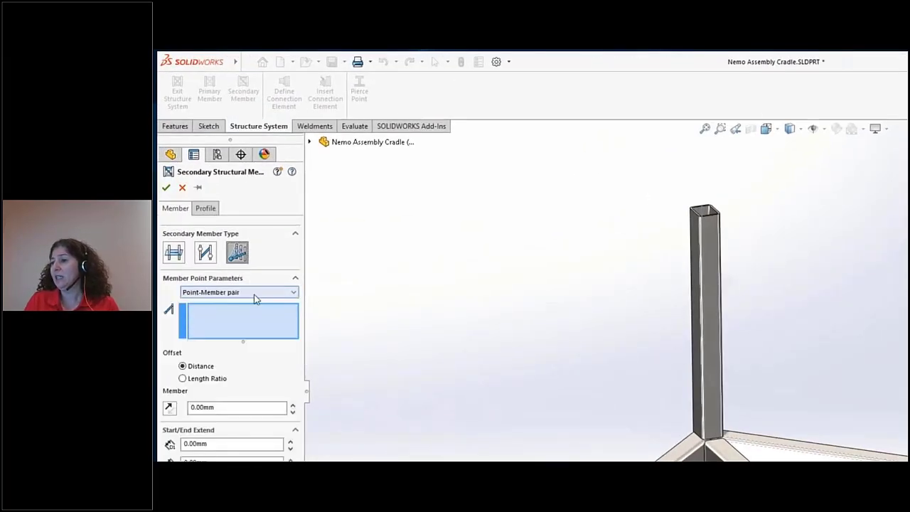
{"action": "left_click", "coordinate": [254, 293]}
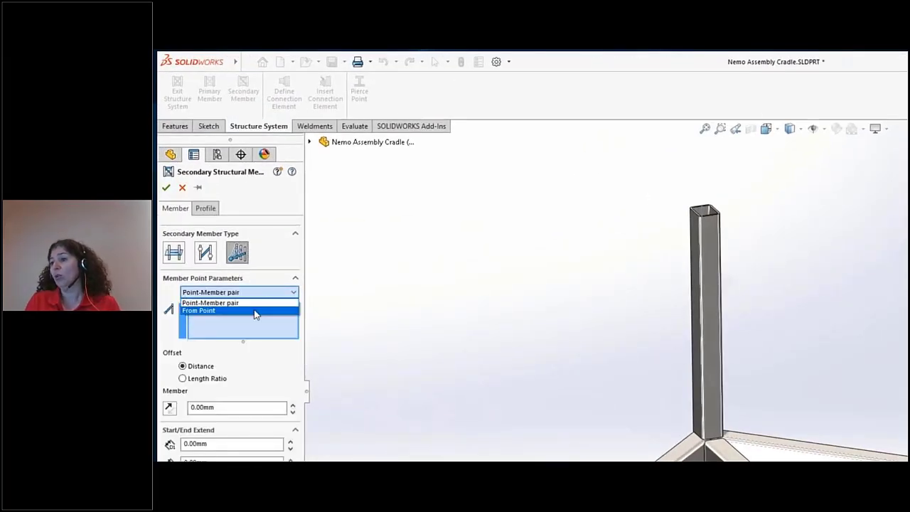
{"action": "left_click", "coordinate": [255, 311]}
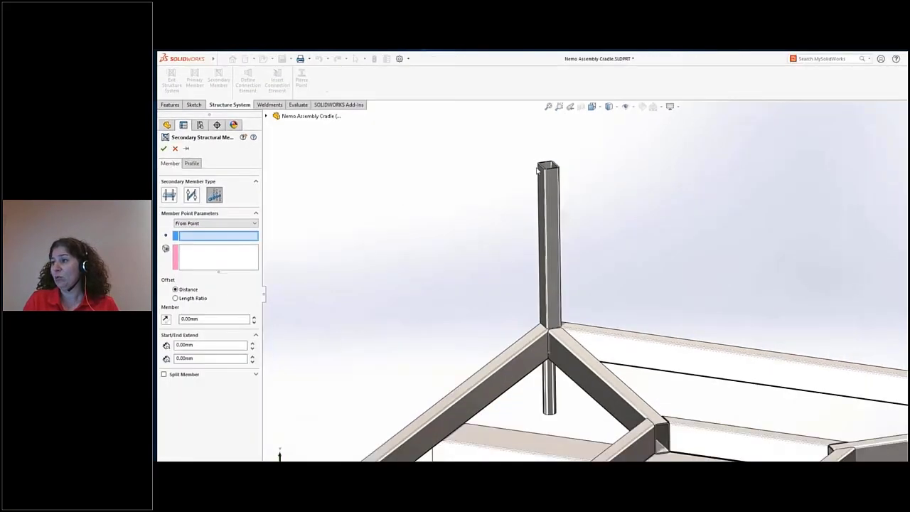
{"action": "left_click", "coordinate": [538, 169]}
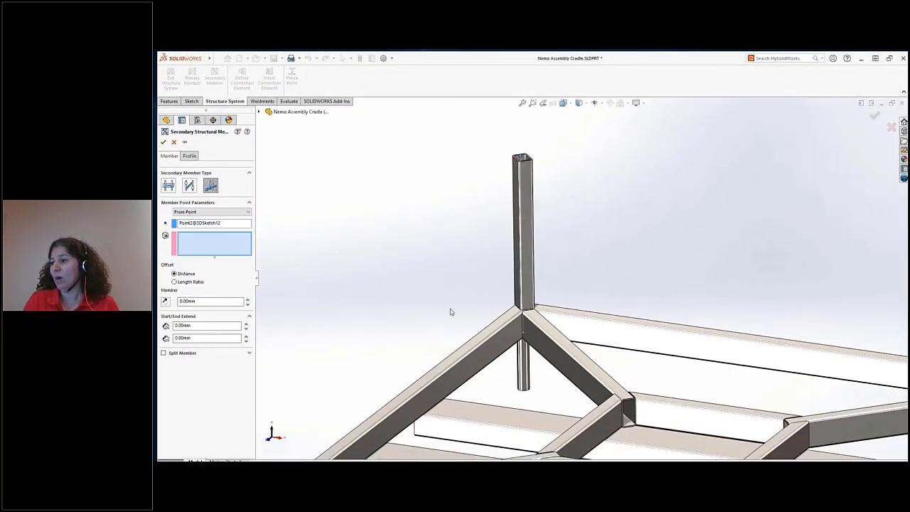
{"action": "left_click", "coordinate": [484, 348]}
{"action": "left_click", "coordinate": [553, 334]}
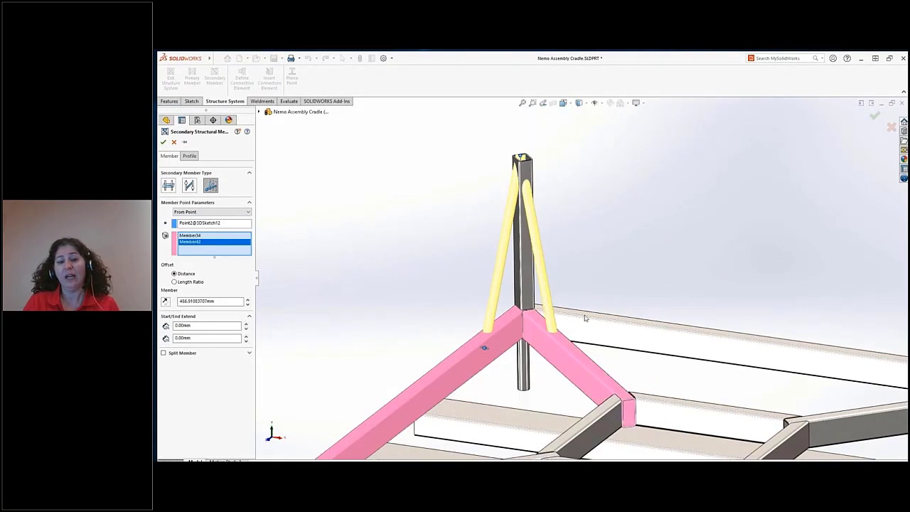
{"action": "left_click", "coordinate": [585, 318]}
{"action": "key", "text": "Return"}
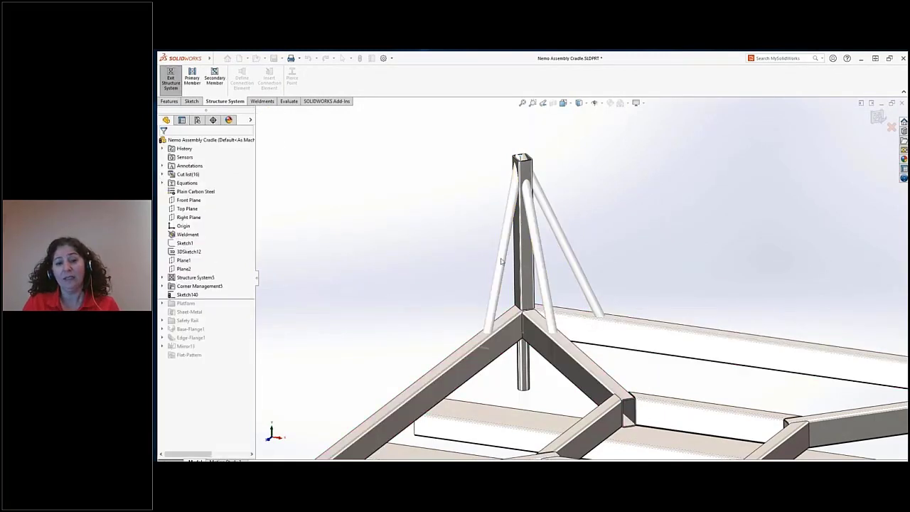
Step: Finish the structure system with body trim on the simple brace corners and Allow Extension off for the complex post corner
{"action": "left_click", "coordinate": [175, 85]}
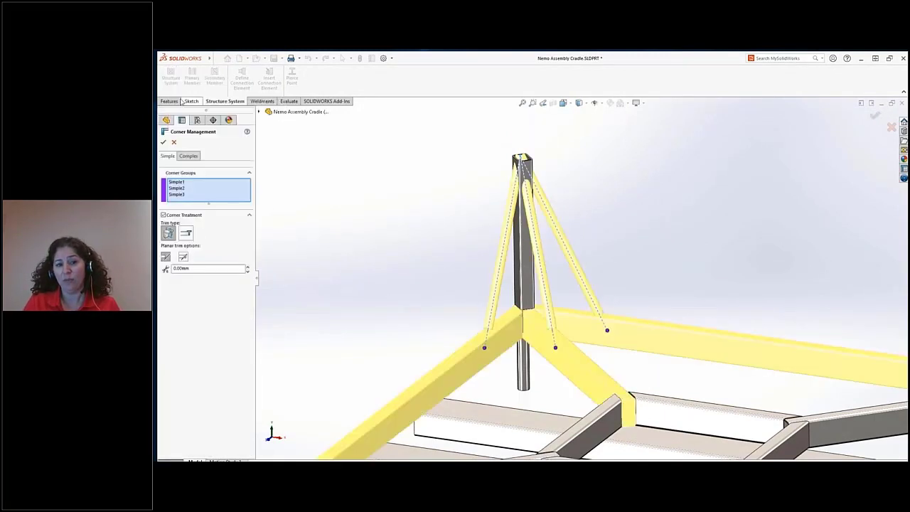
{"action": "left_click", "coordinate": [187, 234]}
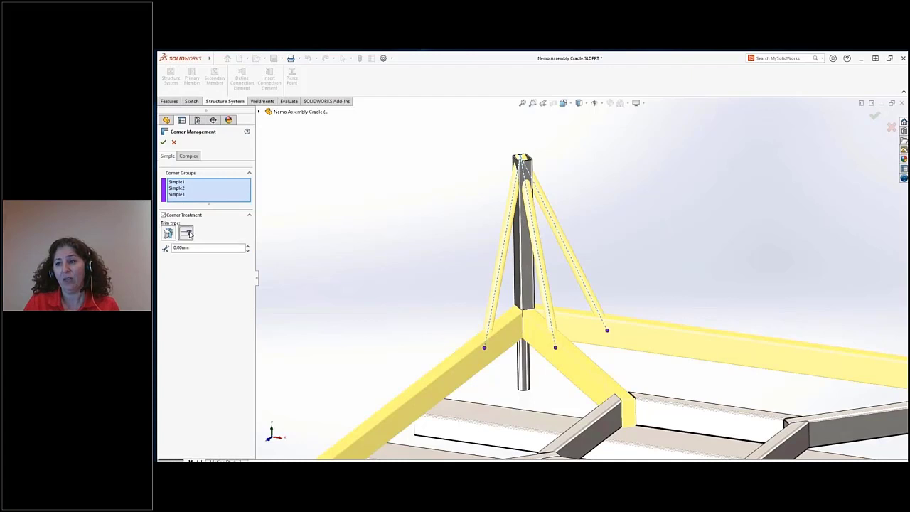
{"action": "left_click", "coordinate": [198, 157]}
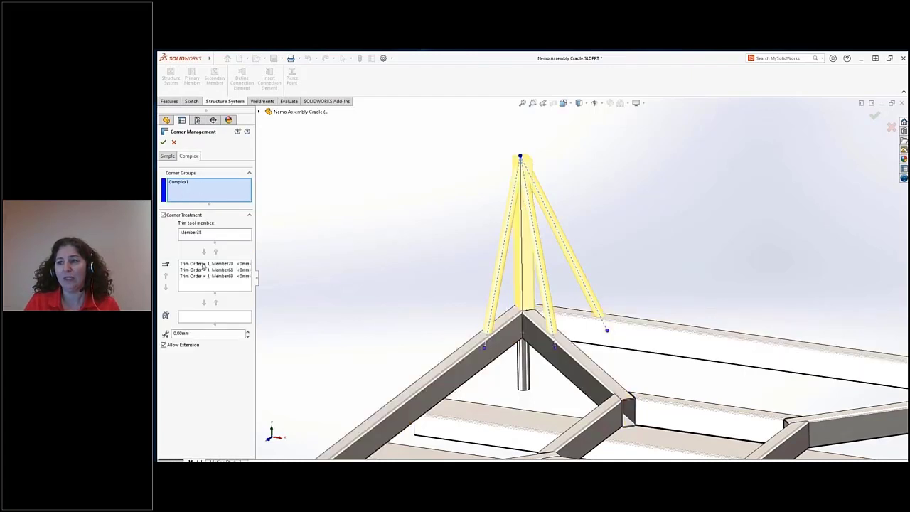
{"action": "left_click", "coordinate": [204, 263]}
{"action": "left_click", "coordinate": [205, 270]}
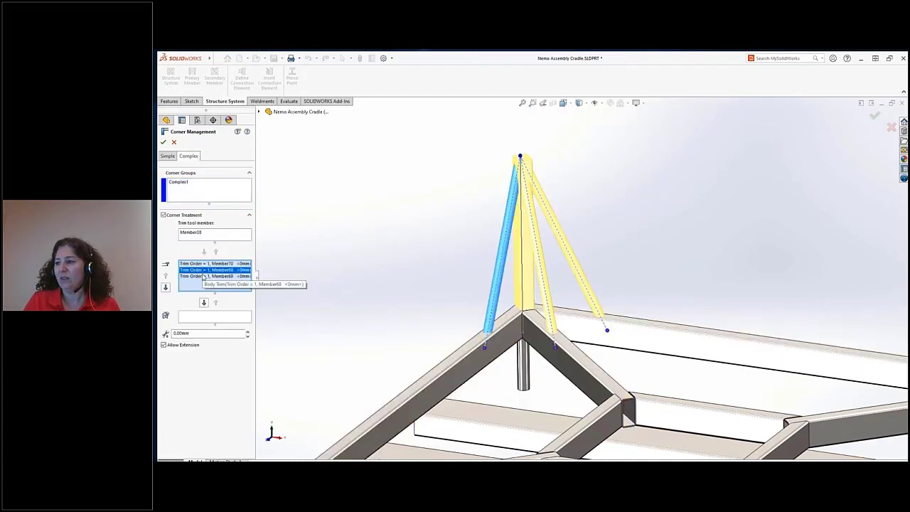
{"action": "left_click", "coordinate": [204, 277]}
{"action": "left_click", "coordinate": [177, 345]}
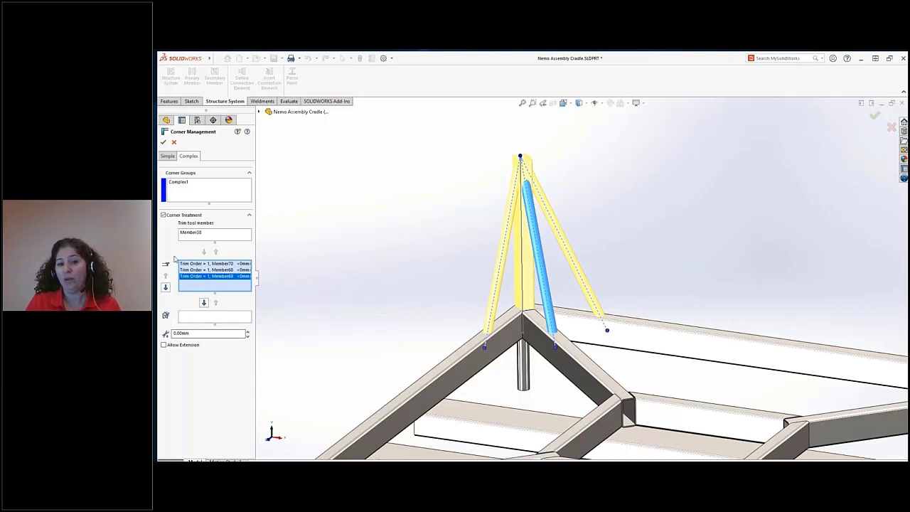
{"action": "left_click", "coordinate": [163, 142]}
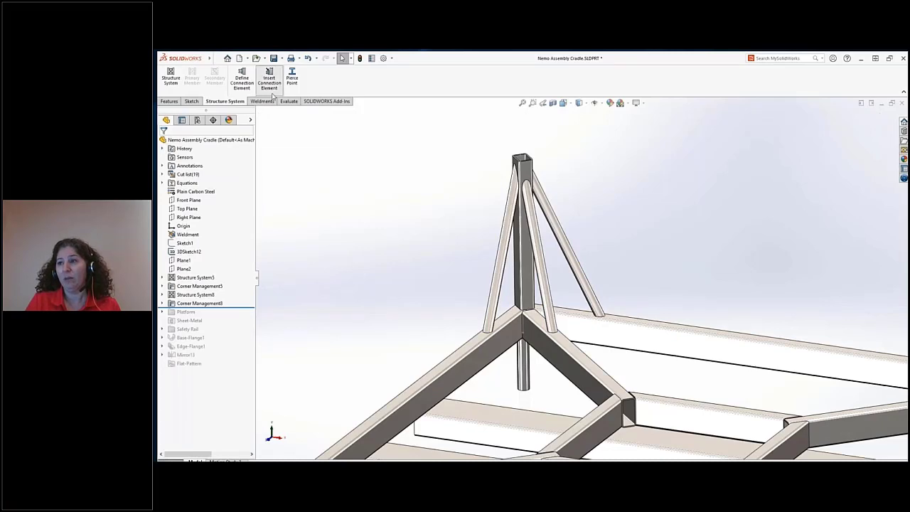
Step: Insert a Sample standard Base Plate, size Plate 100, on the lower end of the leg beneath the vertical post
{"action": "left_click", "coordinate": [269, 80]}
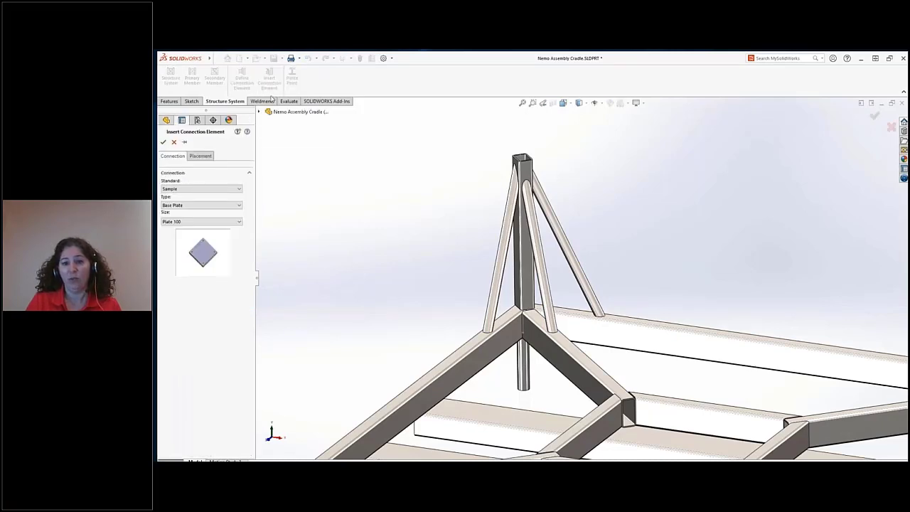
{"action": "left_click", "coordinate": [239, 206]}
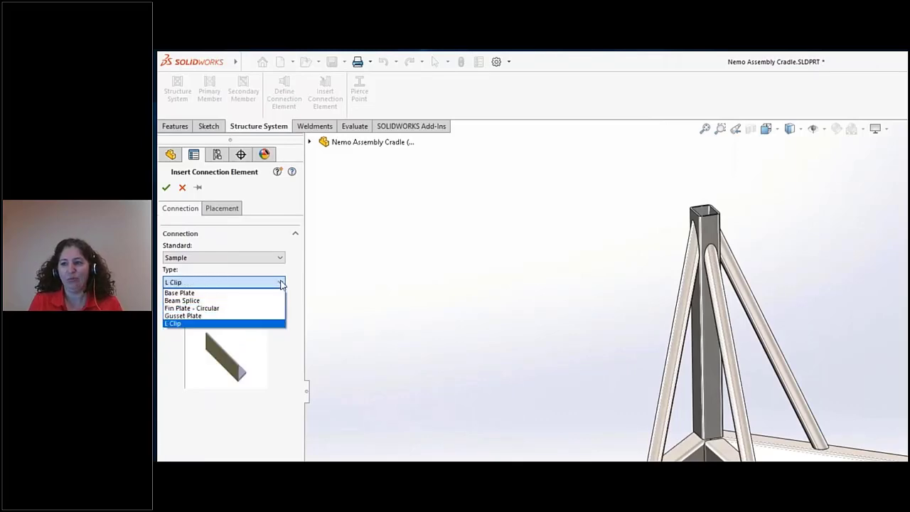
{"action": "left_click", "coordinate": [272, 293]}
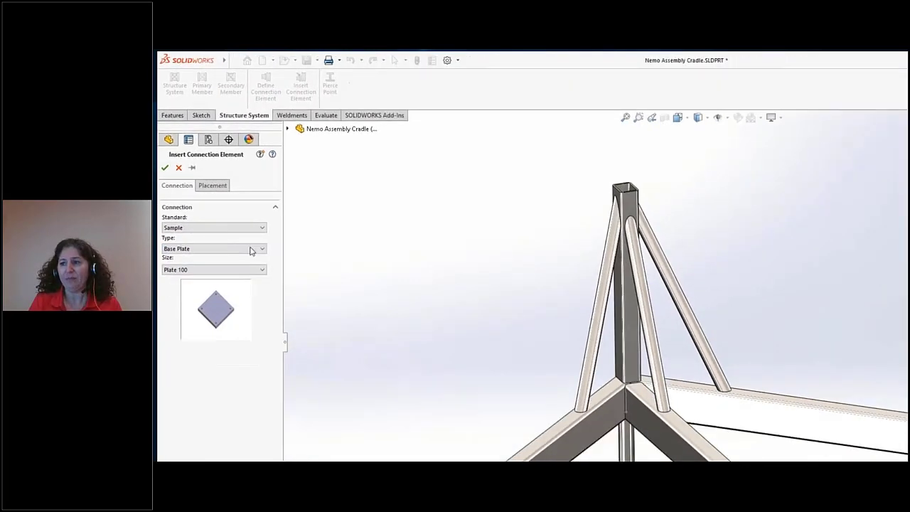
{"action": "left_click", "coordinate": [222, 208]}
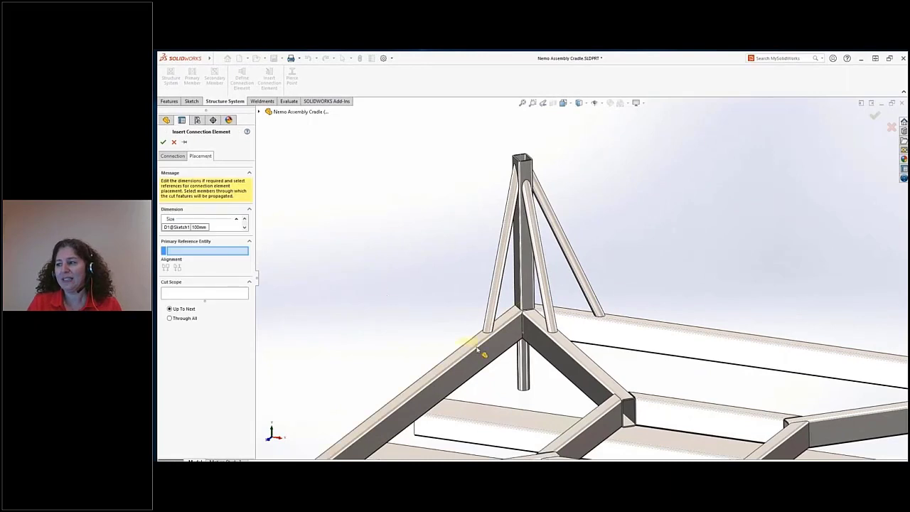
{"action": "left_click", "coordinate": [525, 386]}
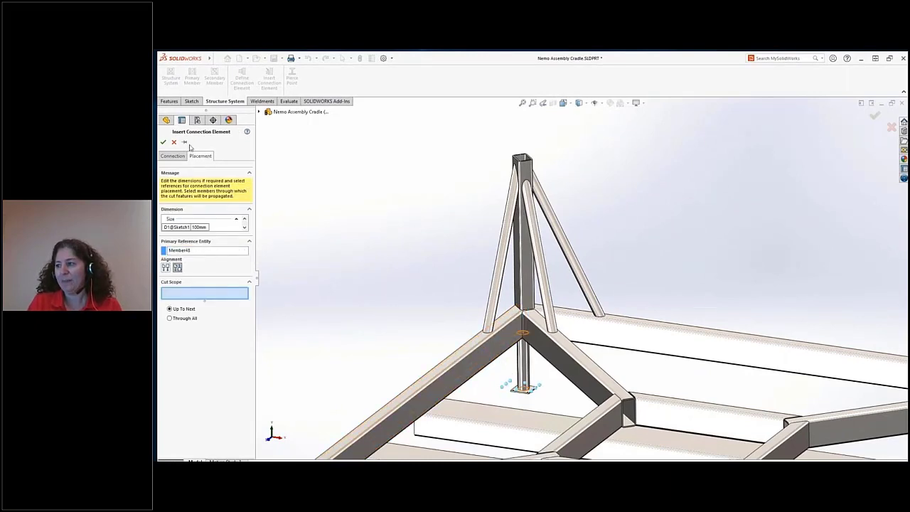
{"action": "left_click", "coordinate": [163, 142]}
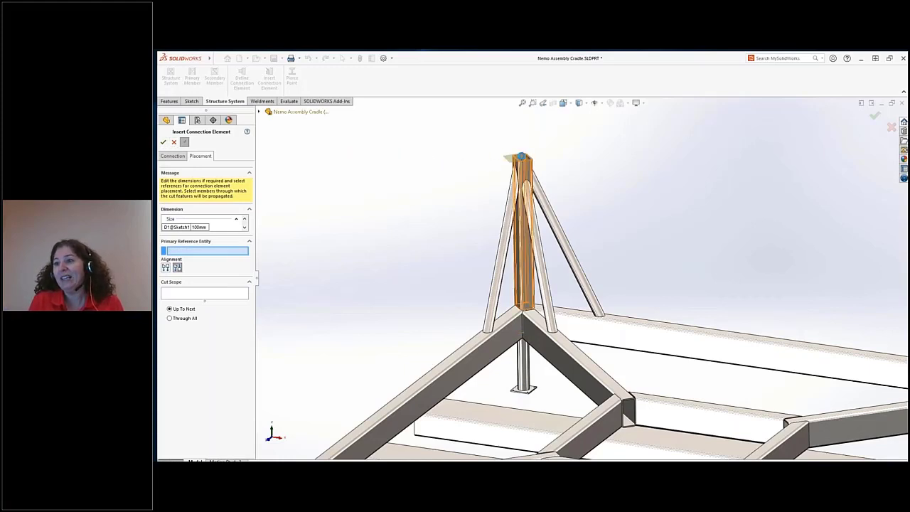
Step: Add a second base plate on the upper end of the vertical post with its sketch dimension set to 150 mm
{"action": "left_click", "coordinate": [517, 162]}
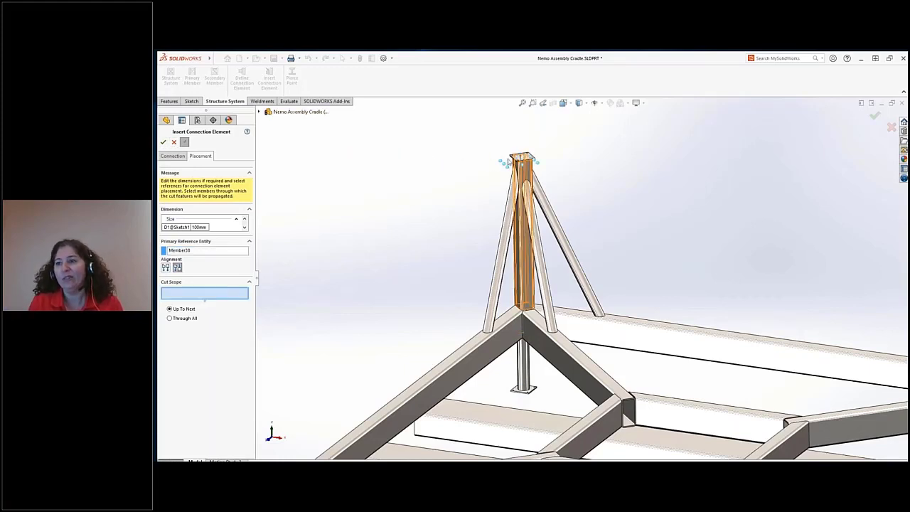
{"action": "left_click", "coordinate": [199, 227]}
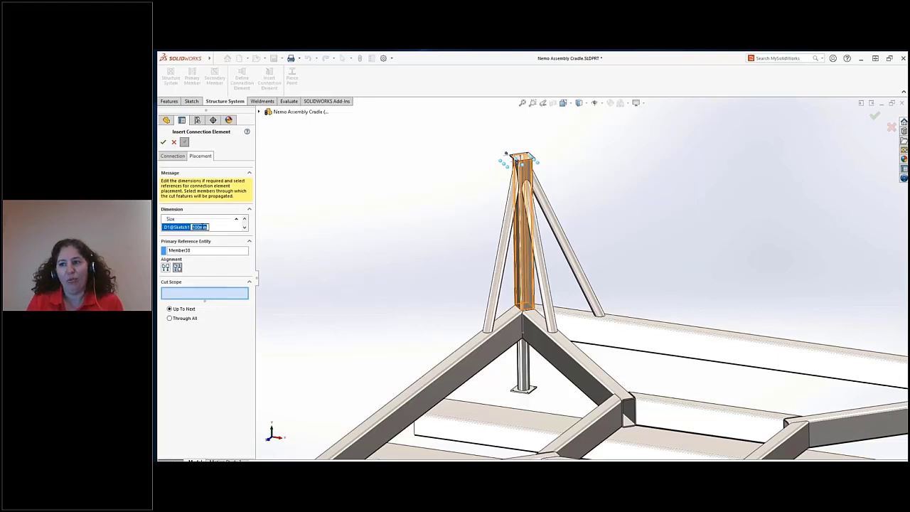
{"action": "type", "text": "150"}
{"action": "key", "text": "Return"}
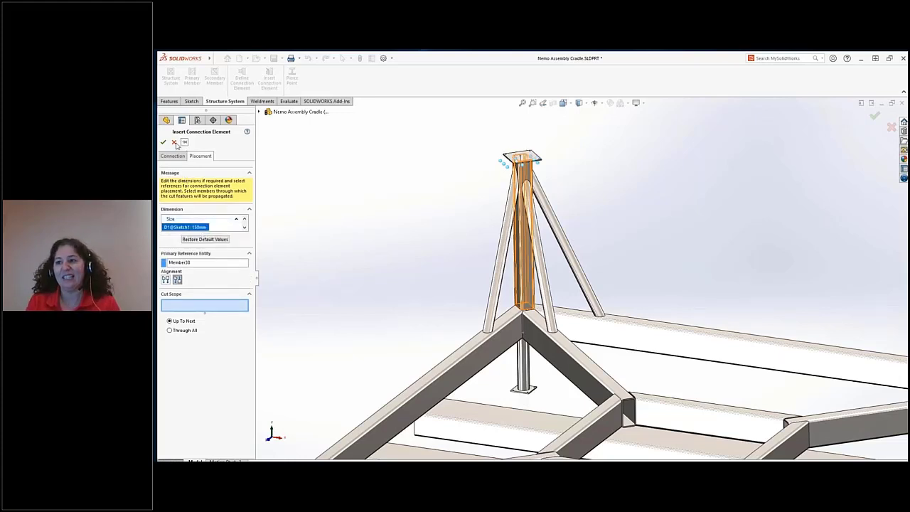
{"action": "left_click", "coordinate": [163, 141]}
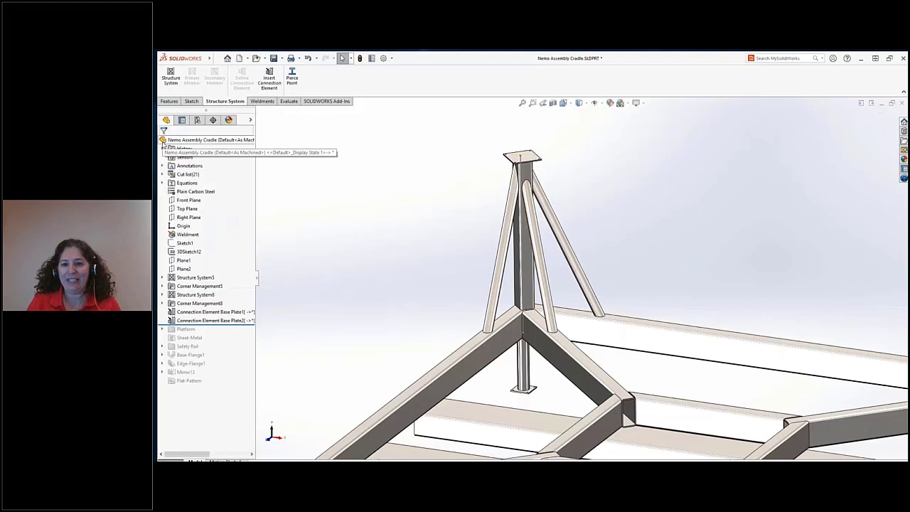
Step: Insert an L Clip connection element, size L 100, joining the outer frame beam's side face to the lower cross beam
{"action": "left_click", "coordinate": [269, 77]}
{"action": "left_click", "coordinate": [240, 206]}
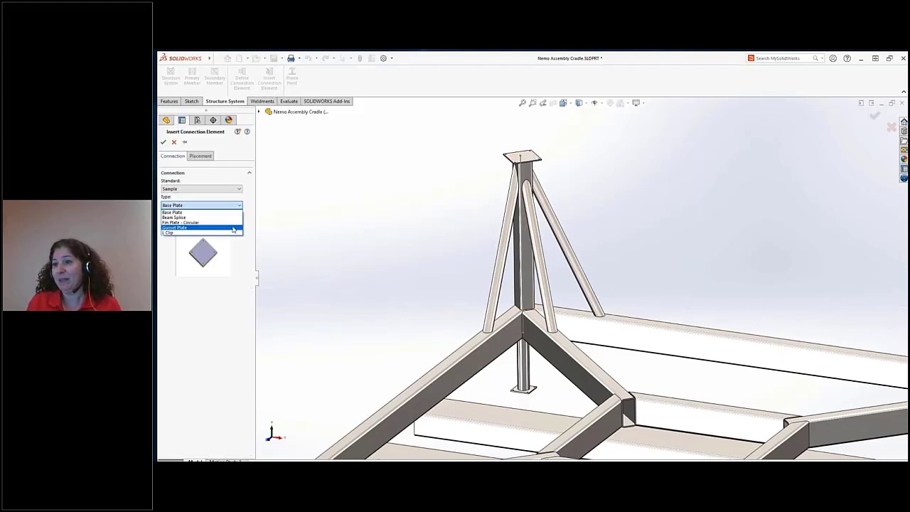
{"action": "left_click", "coordinate": [220, 229]}
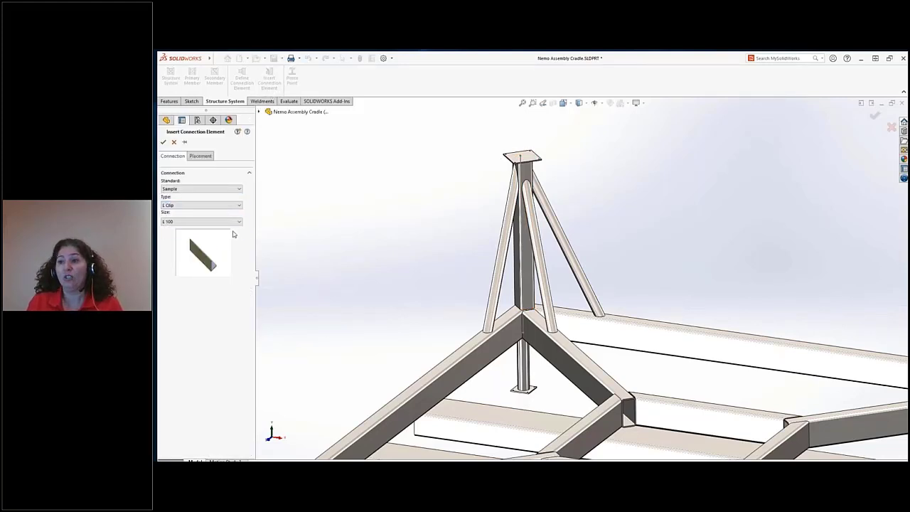
{"action": "left_click", "coordinate": [201, 156]}
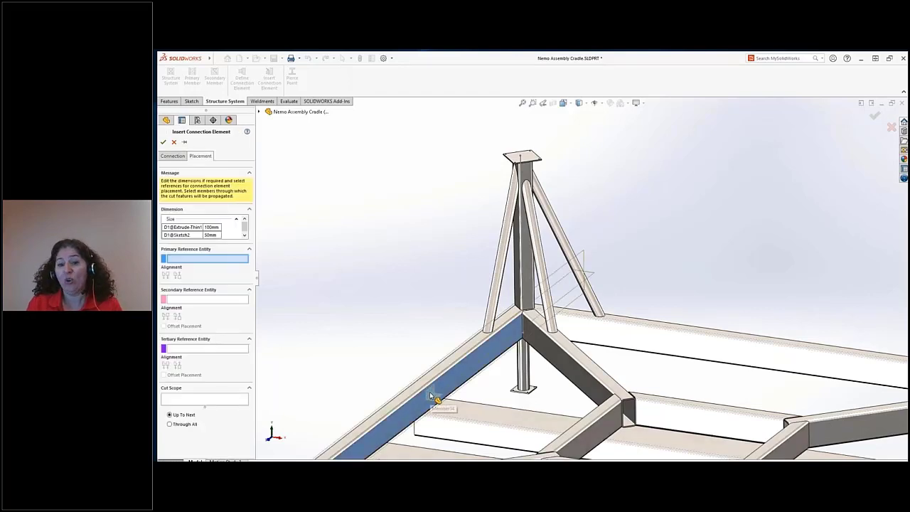
{"action": "left_click", "coordinate": [430, 395]}
{"action": "left_click", "coordinate": [448, 414]}
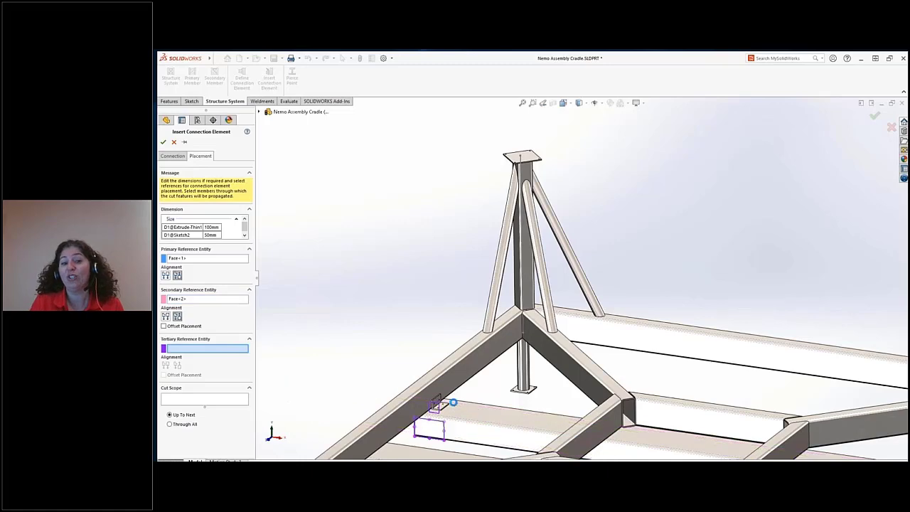
{"action": "left_click", "coordinate": [449, 405]}
{"action": "left_click", "coordinate": [457, 384]}
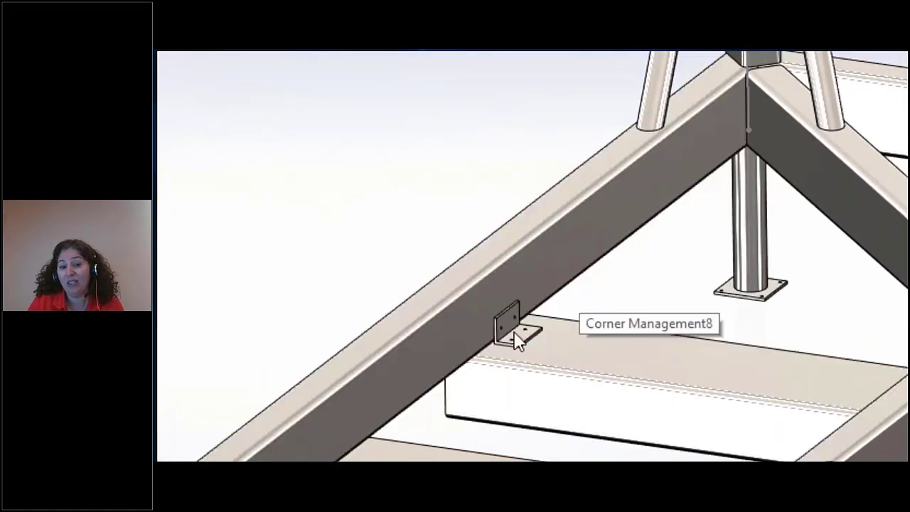
{"action": "key", "text": "Tab"}
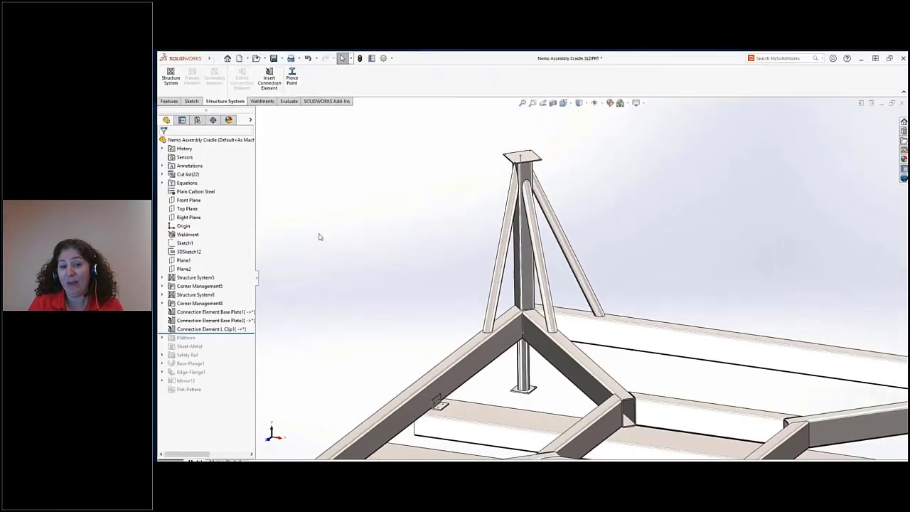
Step: Close the open tube end at the inner frame corner with a 5 mm thick end cap using a 0.5 thickness ratio
{"action": "left_click", "coordinate": [261, 101]}
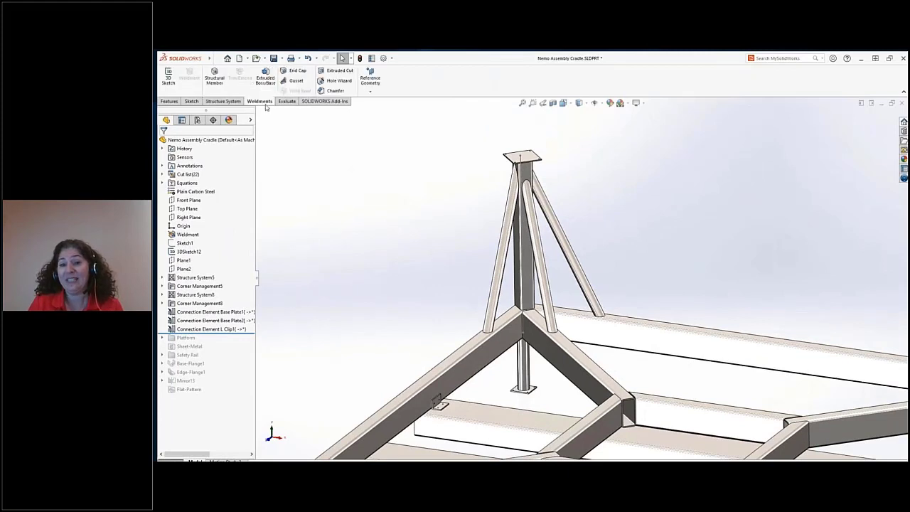
{"action": "left_click", "coordinate": [297, 70]}
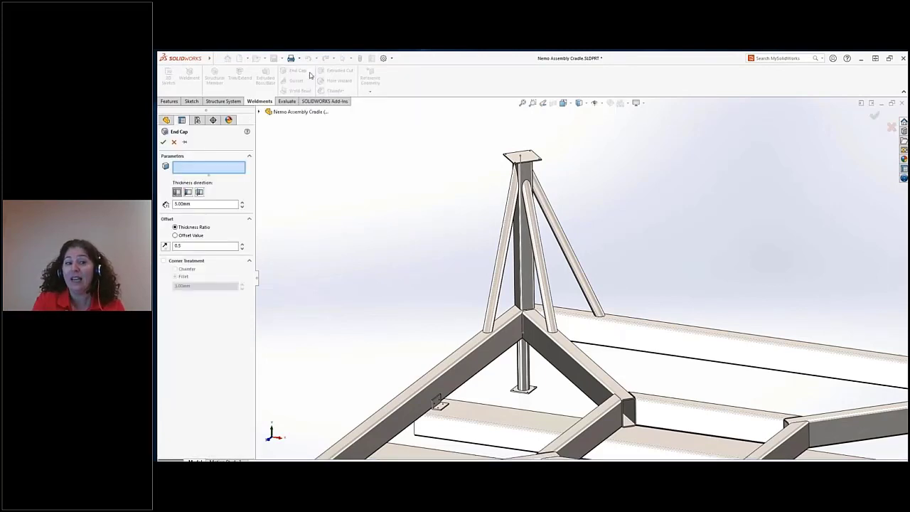
{"action": "left_click", "coordinate": [635, 409]}
{"action": "key", "text": "Return"}
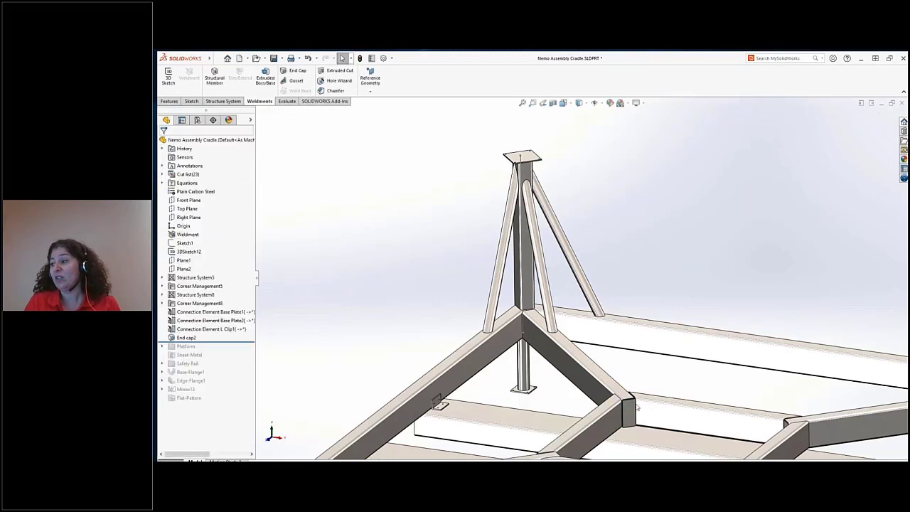
{"action": "key", "text": "f"}
{"action": "key", "text": "s"}
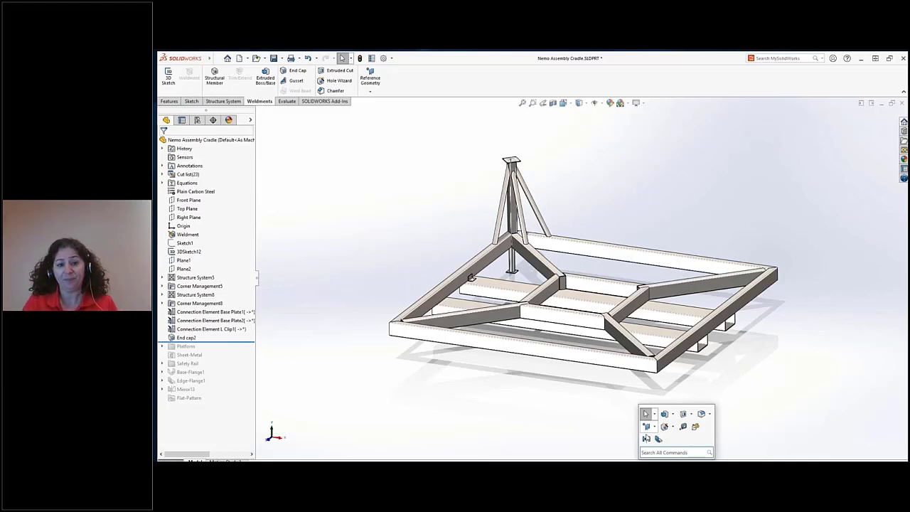
{"action": "left_click", "coordinate": [647, 440]}
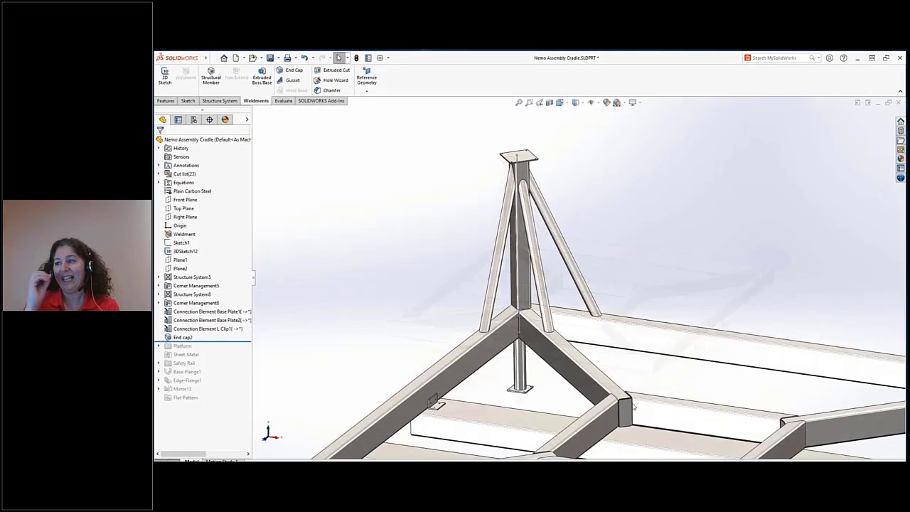
Step: Mirror the leg, its base plate, the L clip and the end cap bodies about the Front Plane and Right Plane
{"action": "key", "text": "f"}
{"action": "key", "text": "s"}
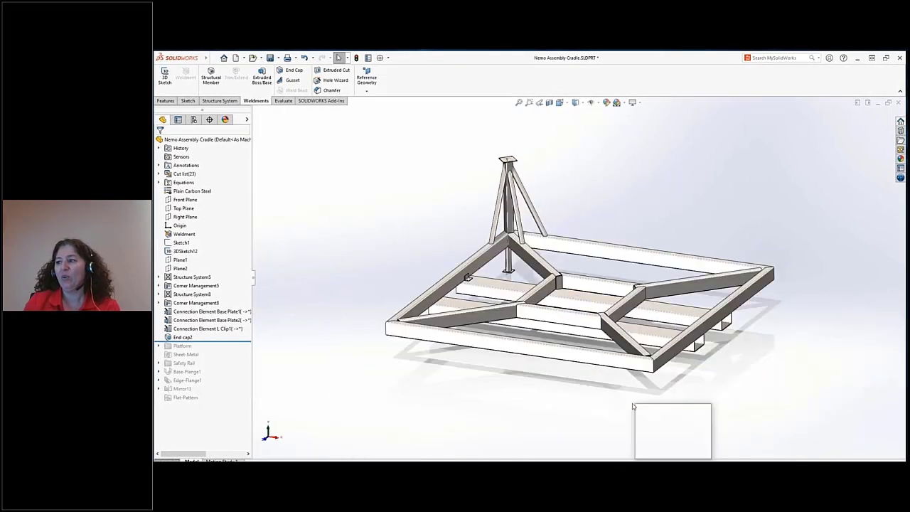
{"action": "left_click", "coordinate": [643, 439]}
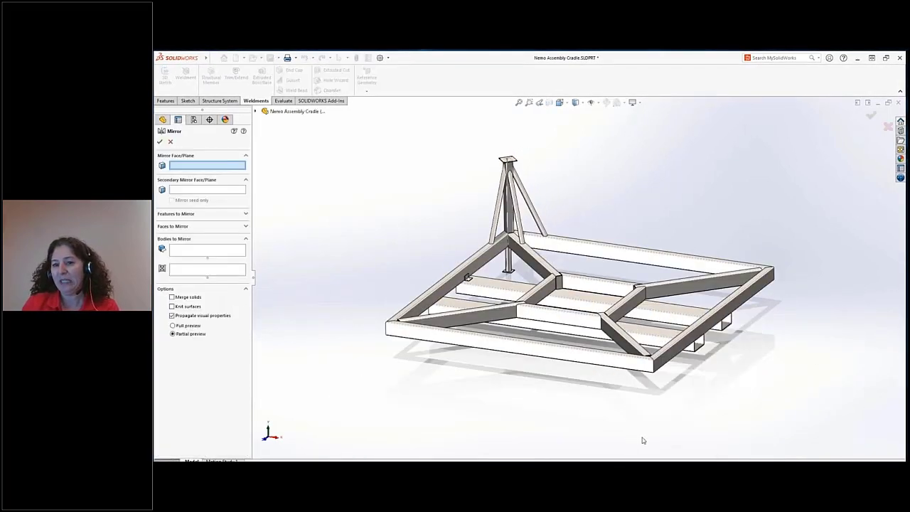
{"action": "left_click", "coordinate": [587, 215]}
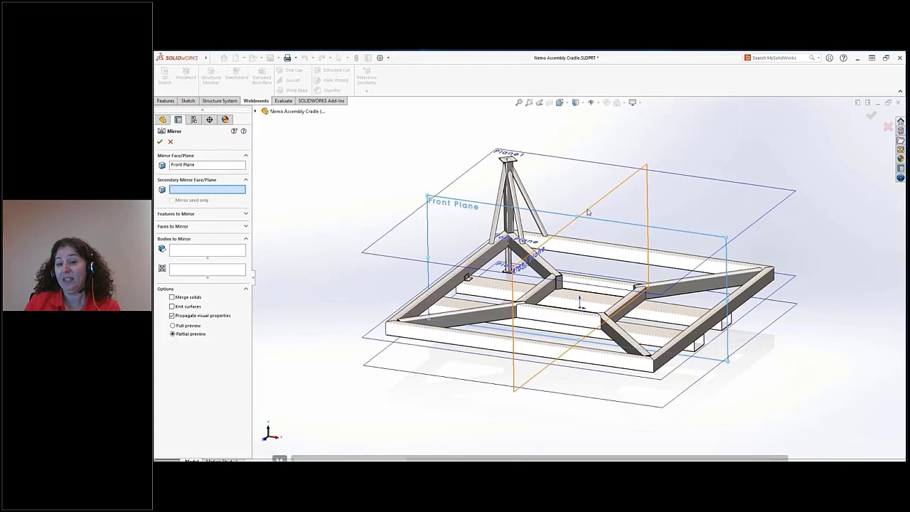
{"action": "left_click", "coordinate": [588, 212]}
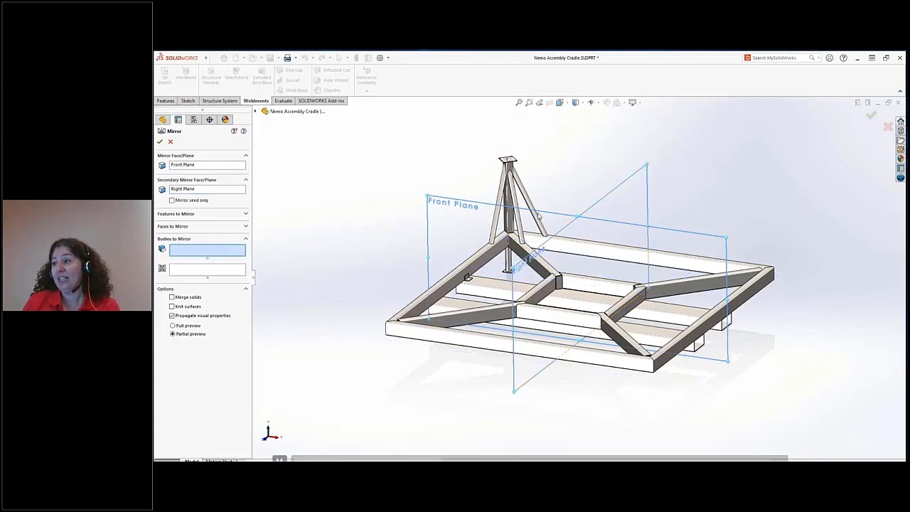
{"action": "left_click", "coordinate": [513, 264]}
{"action": "left_click", "coordinate": [508, 262]}
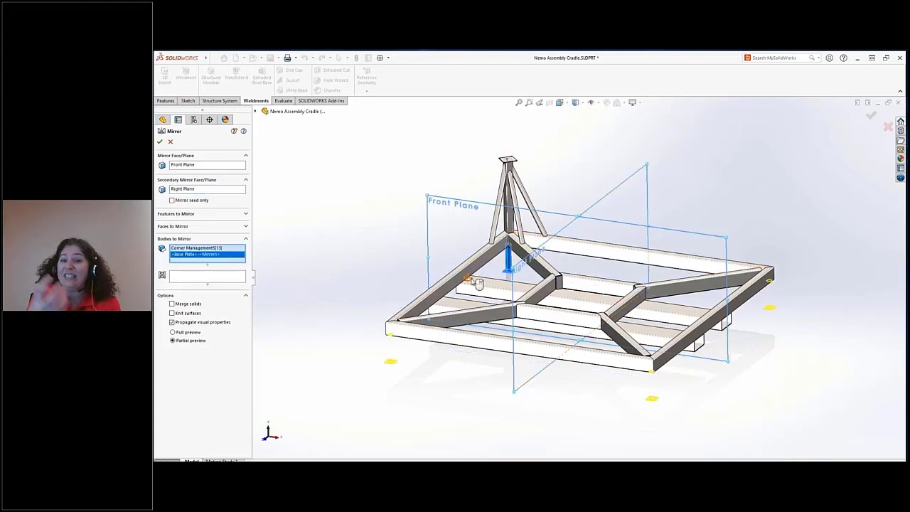
{"action": "left_click", "coordinate": [473, 282]}
{"action": "left_click", "coordinate": [560, 283]}
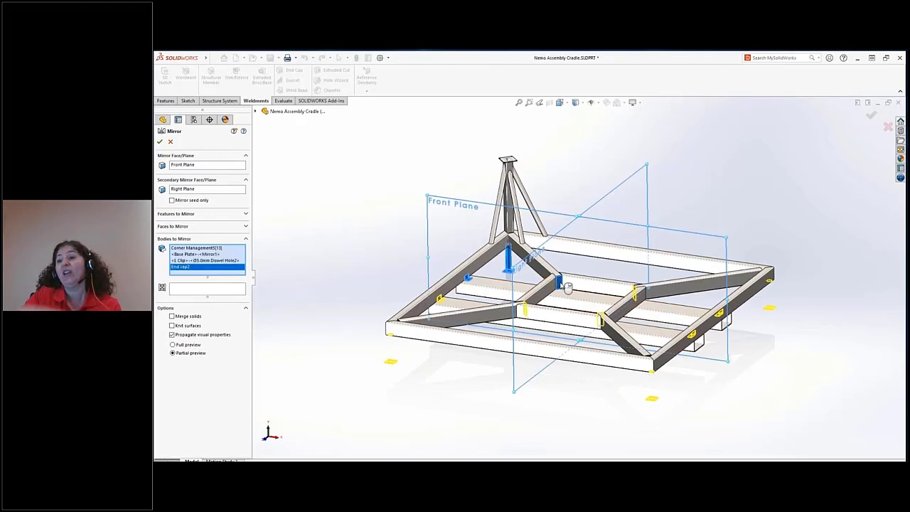
{"action": "right_click", "coordinate": [560, 286]}
Step: Mirror the post and brace bodies about the Right Plane and the upper base plate's face, and roll the model forward past Edge-Flange1
{"action": "key", "text": "s"}
{"action": "left_click", "coordinate": [570, 319]}
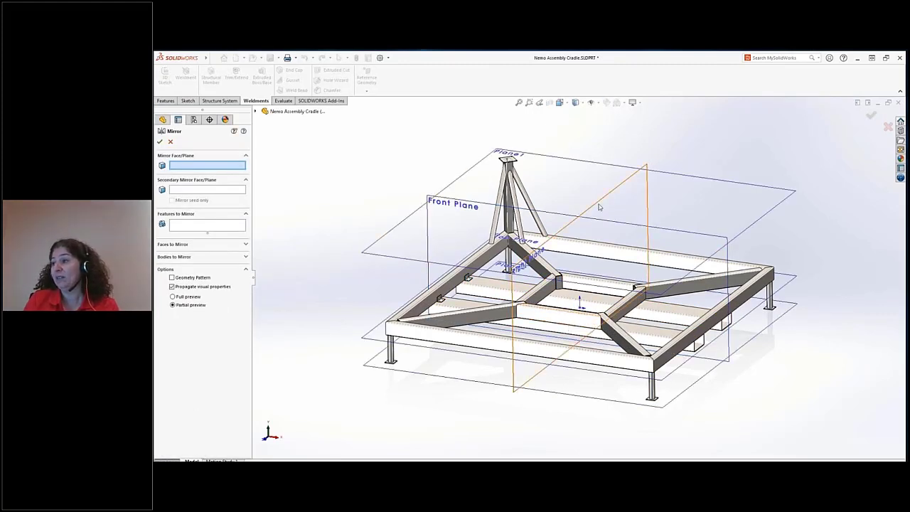
{"action": "left_click", "coordinate": [599, 207]}
{"action": "left_click", "coordinate": [508, 160]}
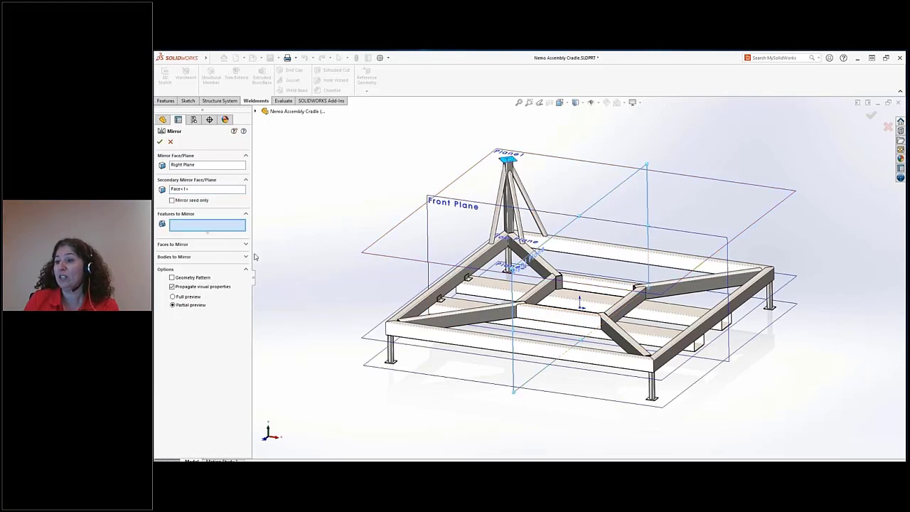
{"action": "left_click", "coordinate": [246, 257]}
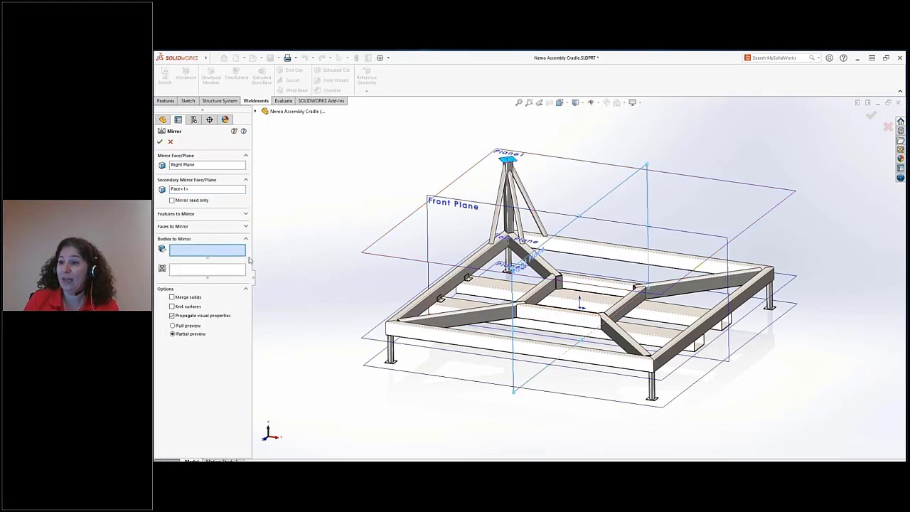
{"action": "left_click", "coordinate": [551, 242]}
{"action": "right_click", "coordinate": [561, 250]}
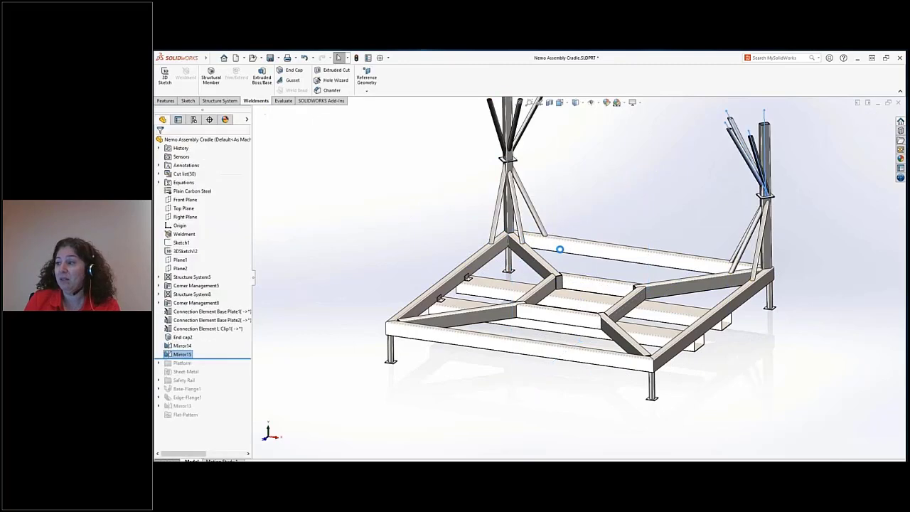
{"action": "left_click_drag", "start_coordinate": [239, 358], "coordinate": [236, 399]}
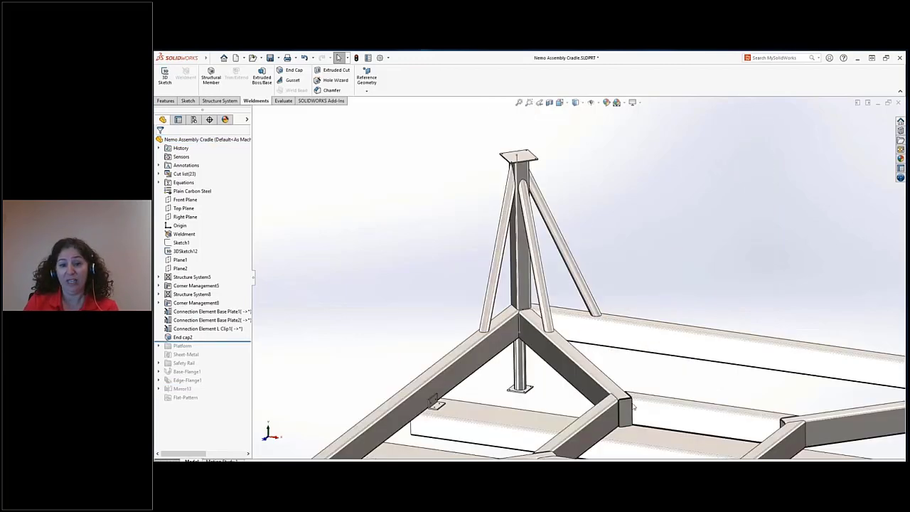
{"action": "key", "text": "f"}
{"action": "key", "text": "s"}
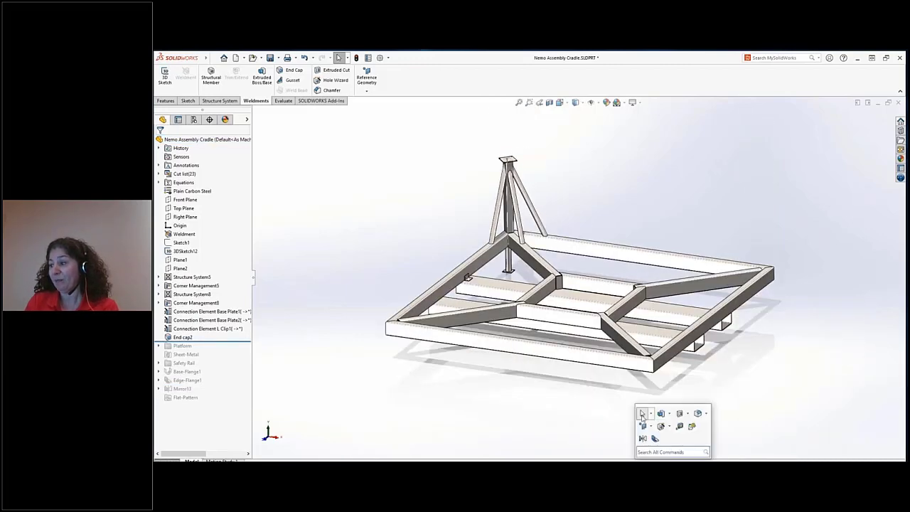
{"action": "left_click", "coordinate": [643, 438]}
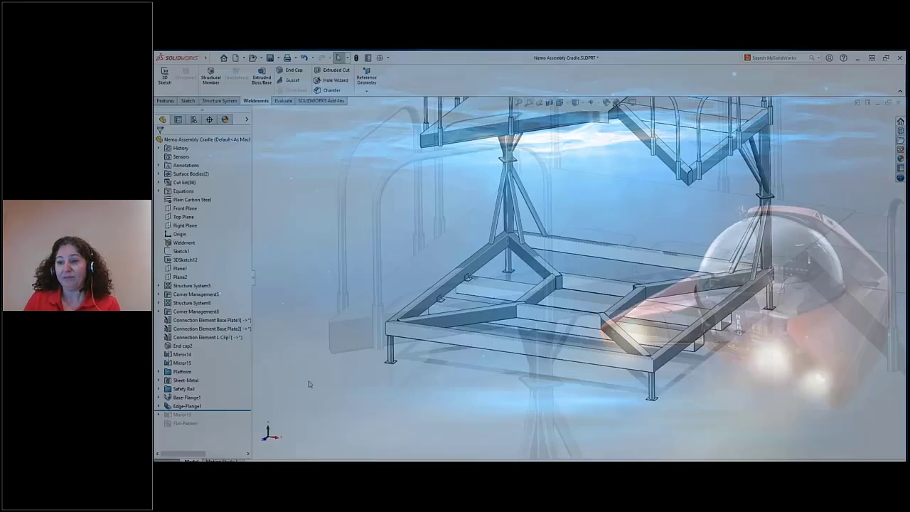
Step: Create an edge flange along the curved and straight lower edges of the platform skirt, shortening its profile from the straight edge's outer end
{"action": "key", "text": "s"}
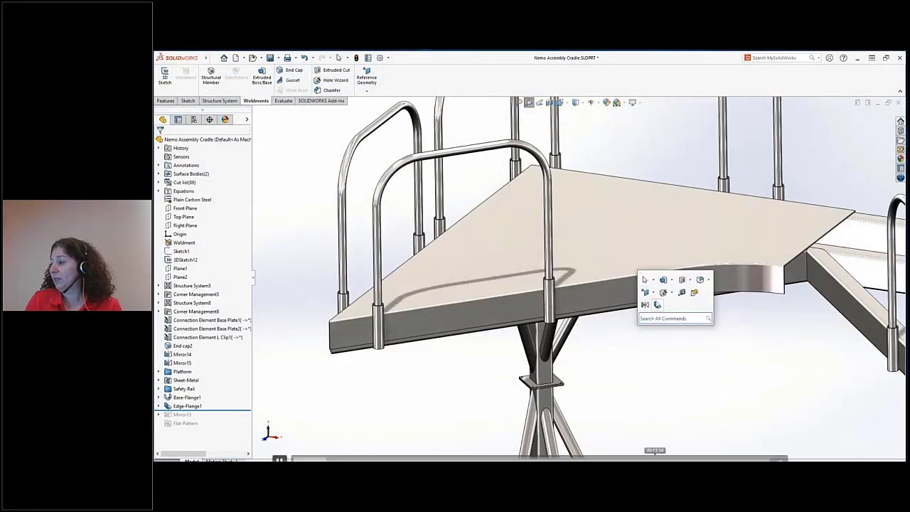
{"action": "left_click", "coordinate": [659, 307]}
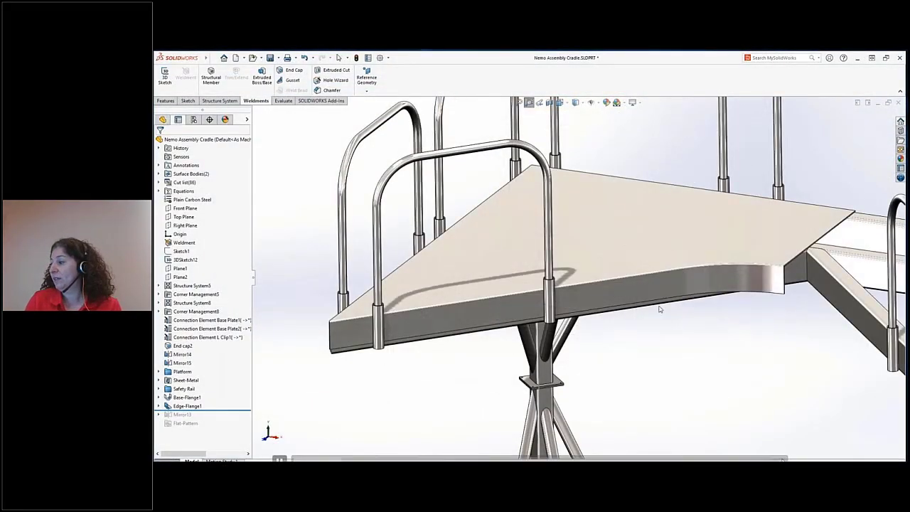
{"action": "left_click", "coordinate": [711, 306]}
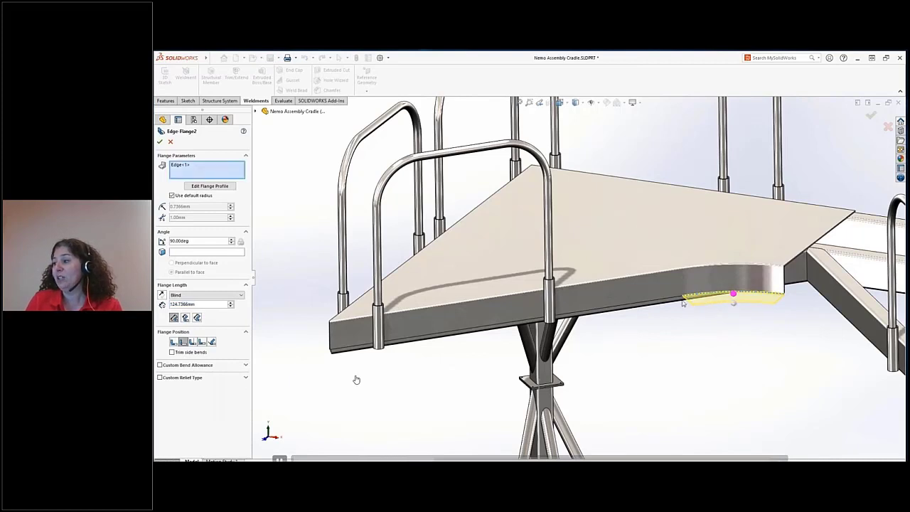
{"action": "left_click", "coordinate": [675, 300]}
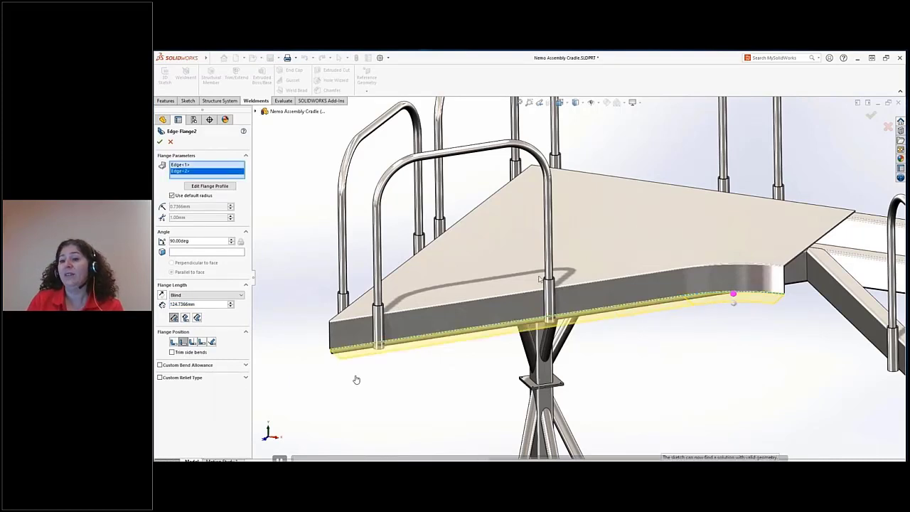
{"action": "left_click", "coordinate": [223, 187]}
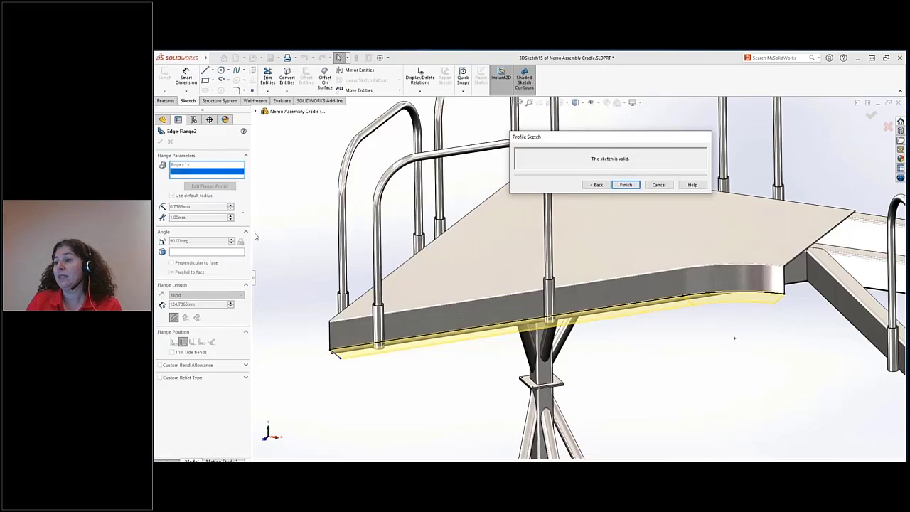
{"action": "left_click_drag", "start_coordinate": [330, 351], "coordinate": [592, 316]}
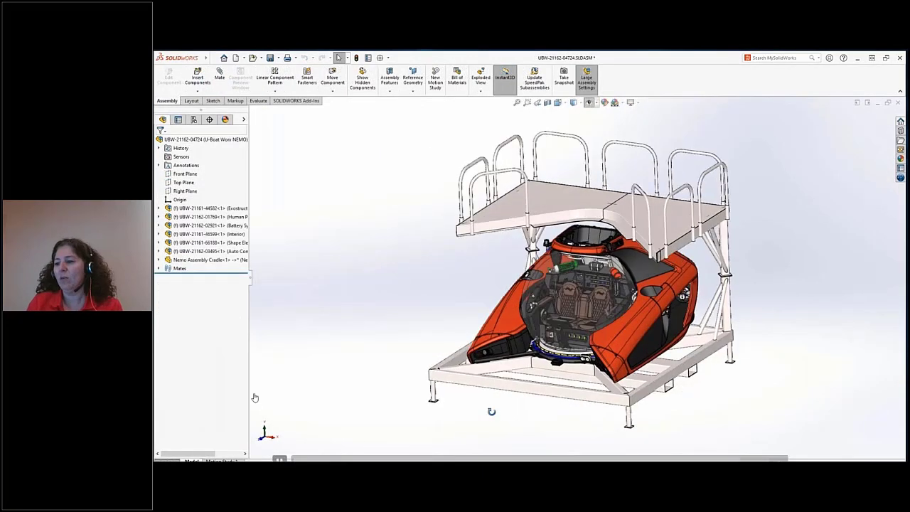
{"action": "middle_click_drag", "start_coordinate": [491, 411], "coordinate": [457, 409]}
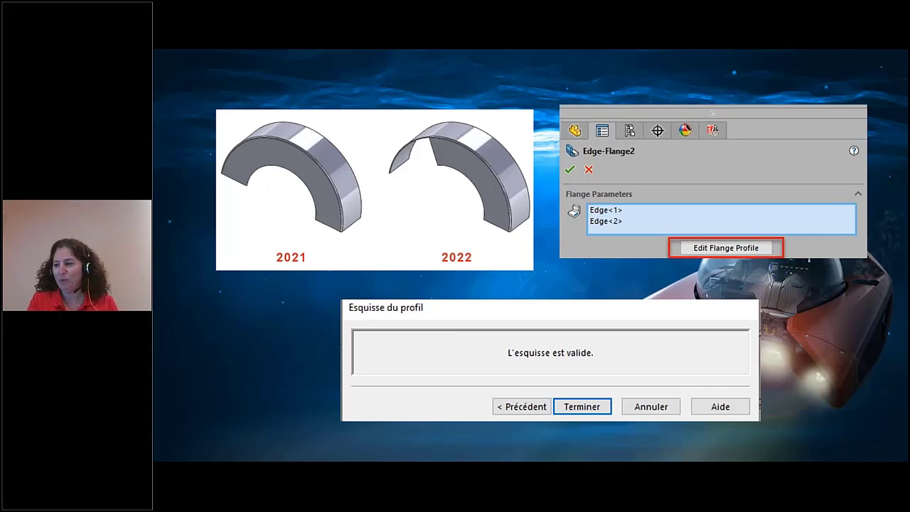
{"action": "key", "text": "Right"}
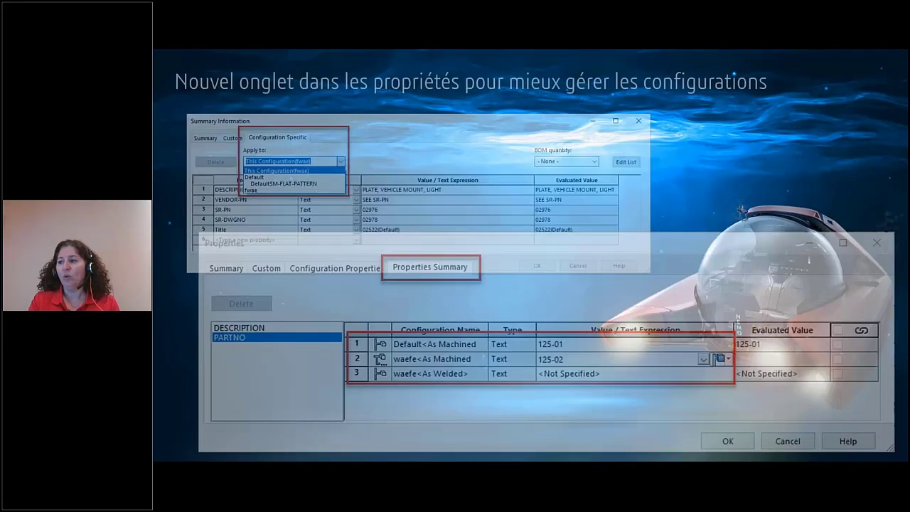
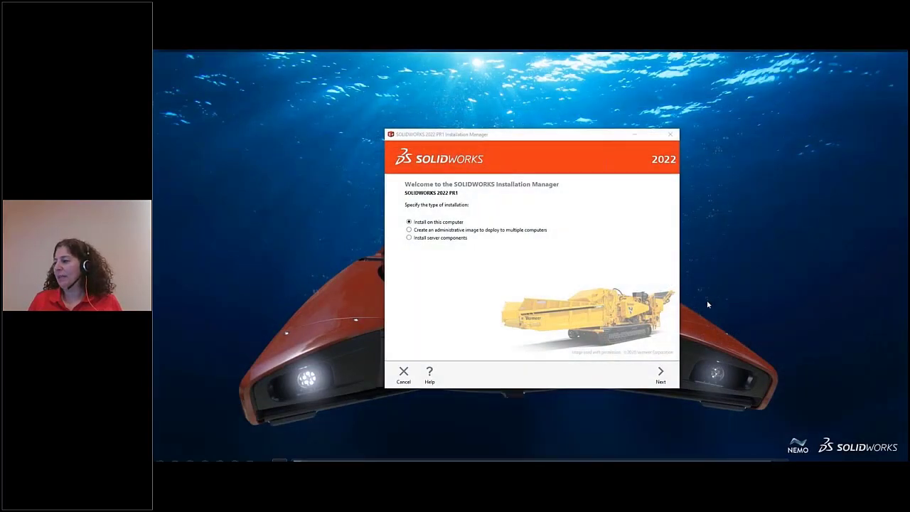
Step: Choose to create a new administrative image for multiple computers using default settings and proceed to the installation summary
{"action": "left_click", "coordinate": [410, 230]}
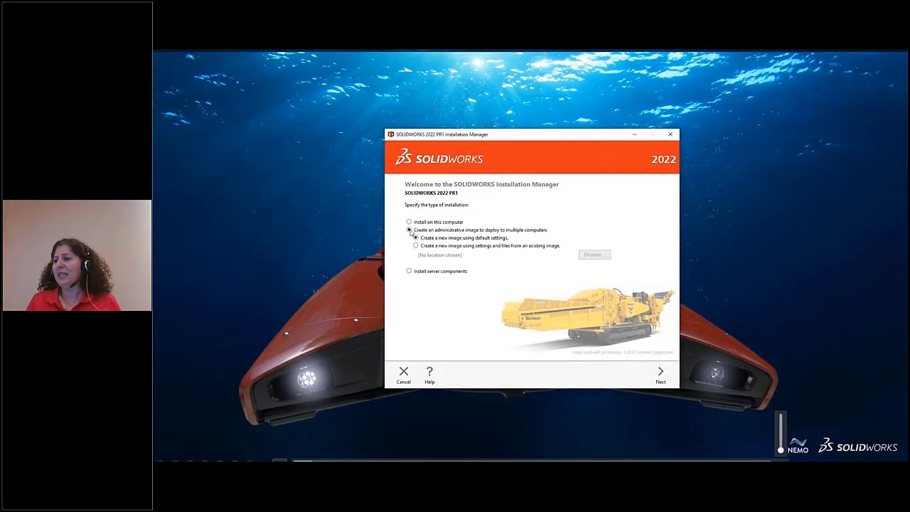
{"action": "left_click", "coordinate": [662, 377]}
{"action": "left_click", "coordinate": [662, 375]}
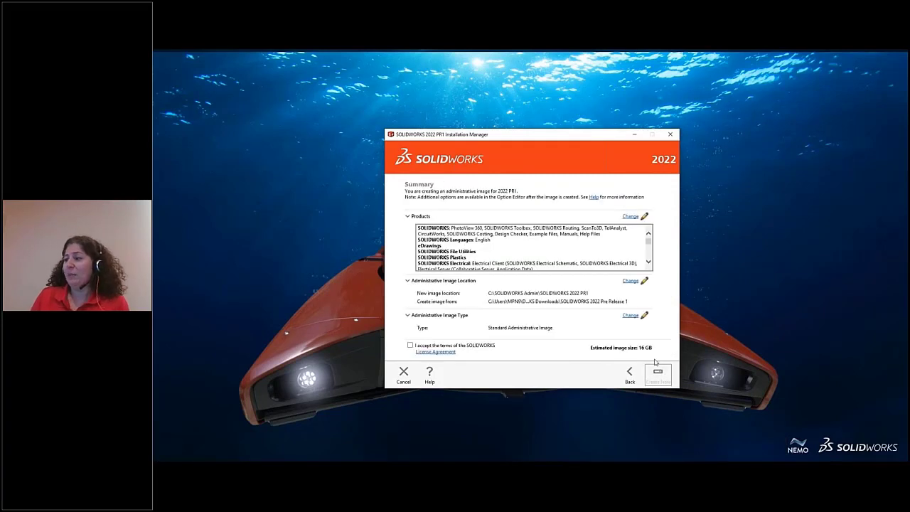
Step: Change the administrative image type to Remote Client Administrative Image
{"action": "left_click", "coordinate": [654, 329]}
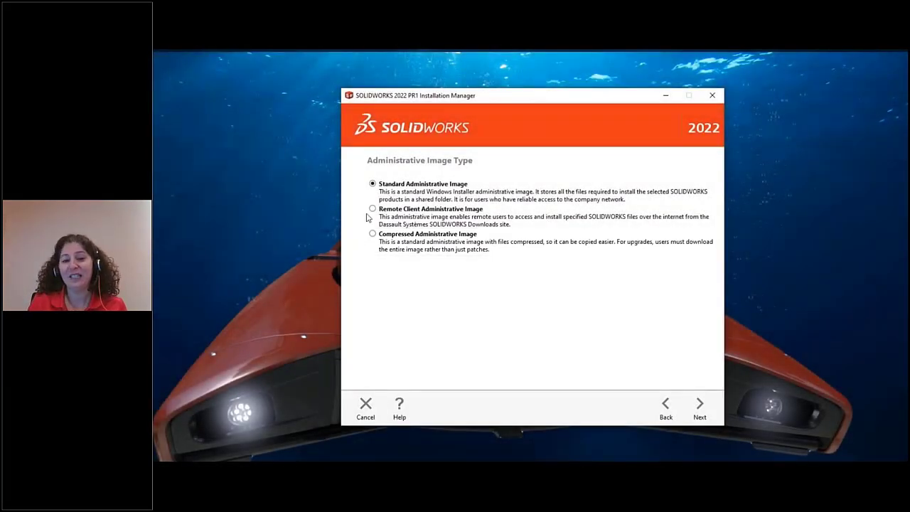
{"action": "left_click", "coordinate": [372, 210]}
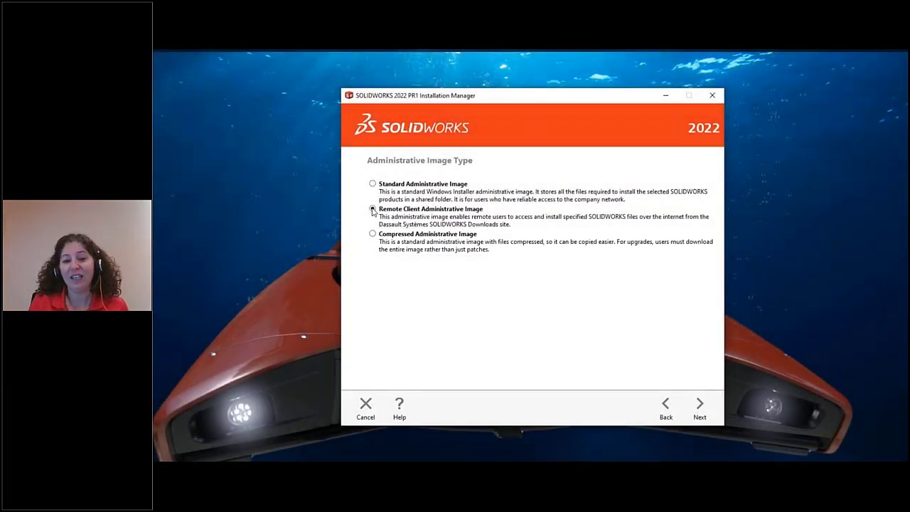
{"action": "left_click", "coordinate": [699, 406]}
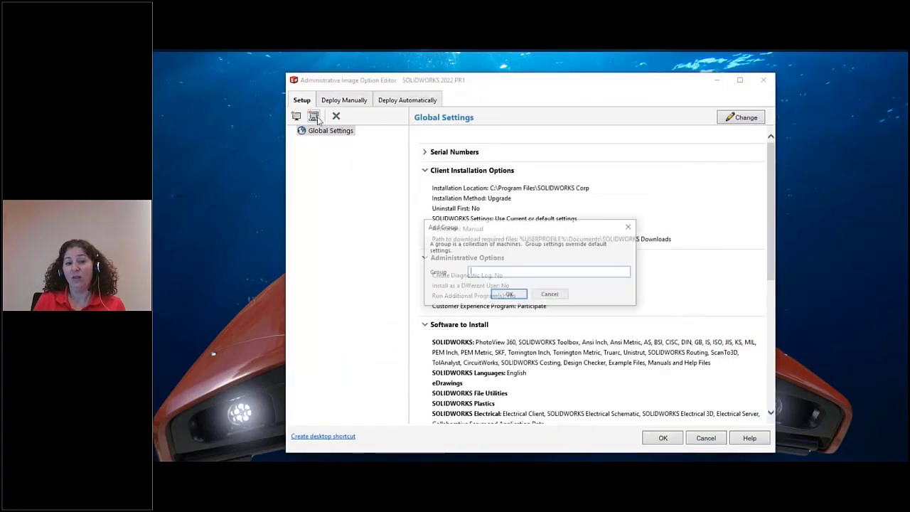
Step: Add the nested groups Netherlands, HQ and Electrical Designers beneath Global Settings
{"action": "type", "text": "Netherlands"}
{"action": "key", "text": "Return"}
{"action": "left_click", "coordinate": [314, 116]}
{"action": "type", "text": "HQ"}
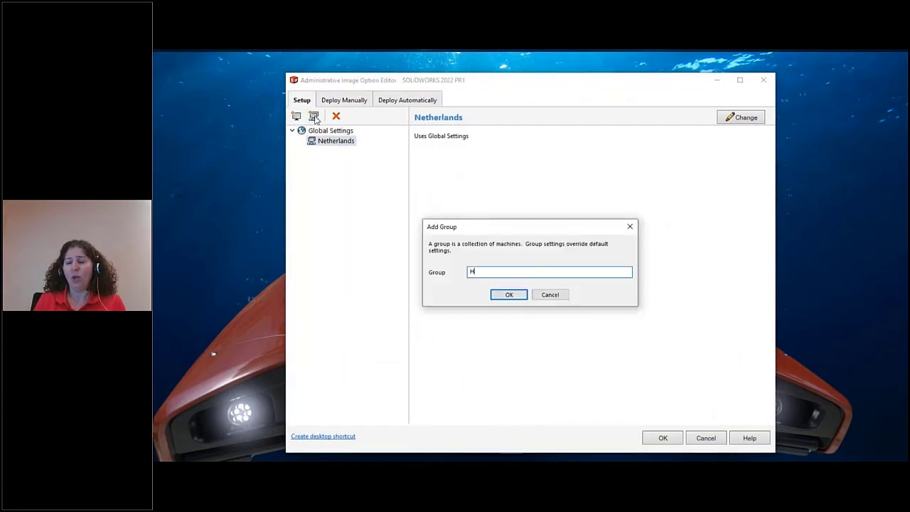
{"action": "key", "text": "Return"}
{"action": "left_click", "coordinate": [317, 121]}
{"action": "type", "text": "Electrical Designers"}
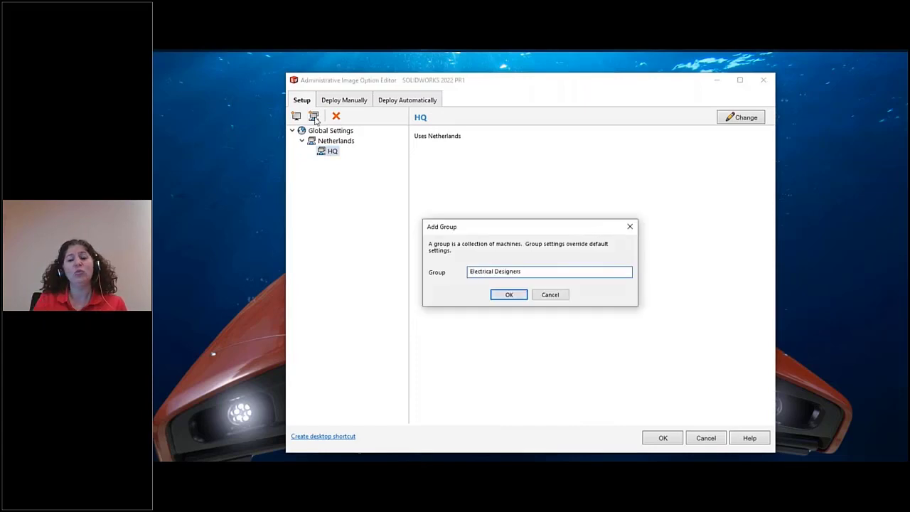
{"action": "key", "text": "Return"}
Step: Add machines NEMO-1111 and NEMO-2222 by machine name to the Electrical Designers group
{"action": "left_click", "coordinate": [296, 117]}
{"action": "type", "text": "NEMO-1111"}
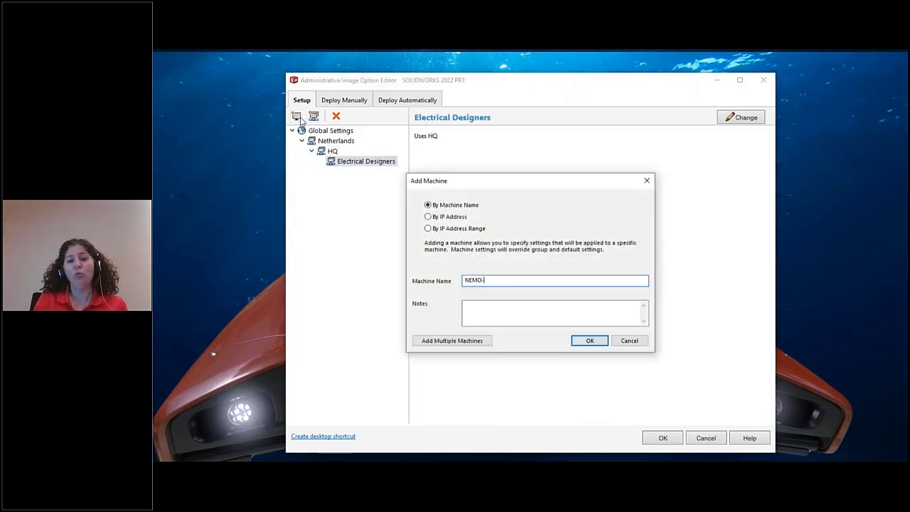
{"action": "key", "text": "Return"}
{"action": "left_click", "coordinate": [297, 117]}
{"action": "type", "text": "NEMO-2222"}
{"action": "key", "text": "Return"}
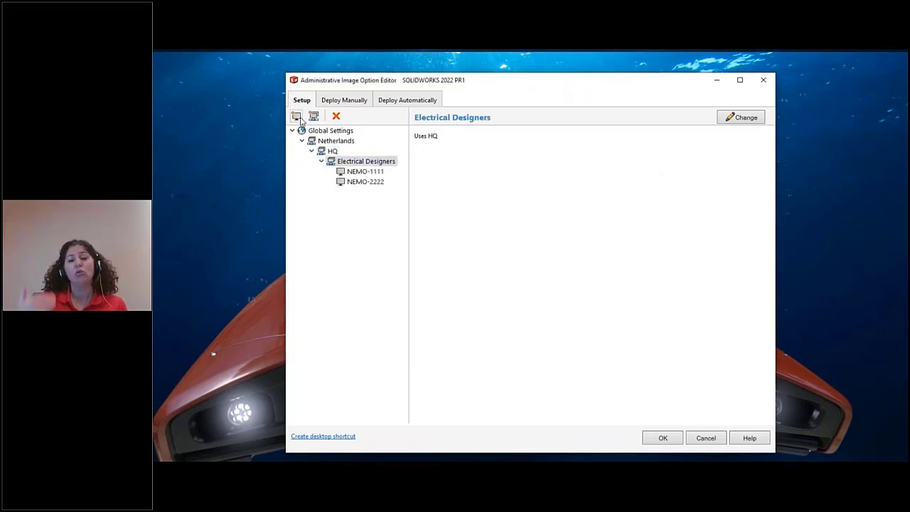
Step: Add a group named Mechanical Designers inside the Electrical Designers group
{"action": "left_click", "coordinate": [313, 116]}
{"action": "type", "text": "Mechanical Designers"}
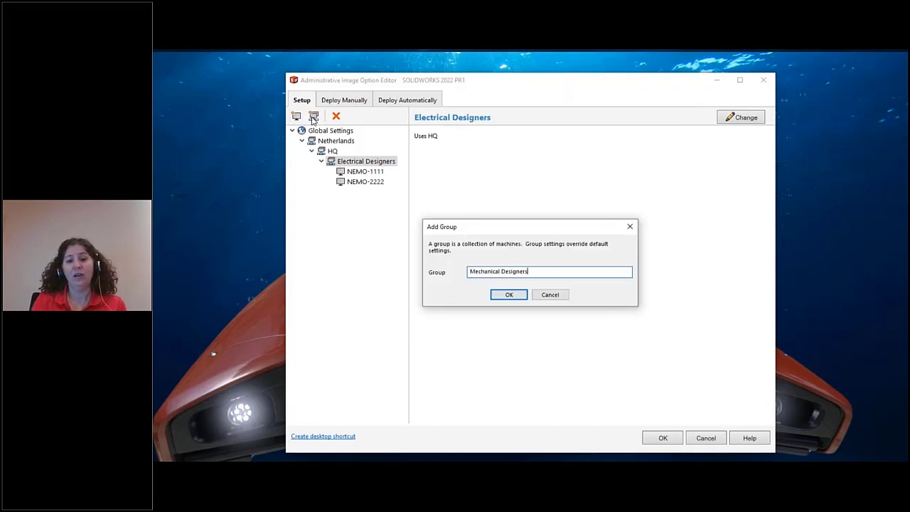
{"action": "key", "text": "Return"}
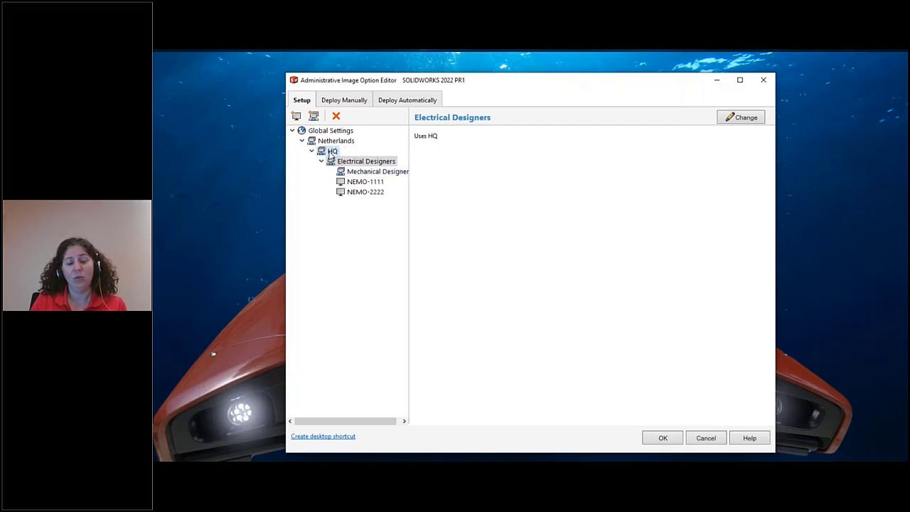
Step: Move the Mechanical Designers group out of Electrical Designers and place it directly beneath HQ
{"action": "left_click_drag", "start_coordinate": [331, 157], "coordinate": [332, 152]}
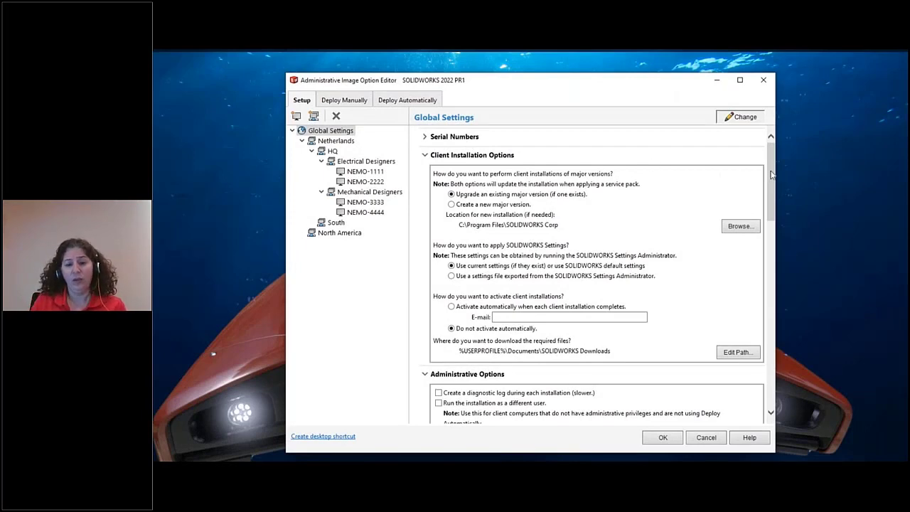
Step: Exclude SOLIDWORKS Plastics, Electrical, Composer Player, CAM and Manage Client from the software to install in Global Settings
{"action": "left_click_drag", "start_coordinate": [772, 175], "coordinate": [771, 278]}
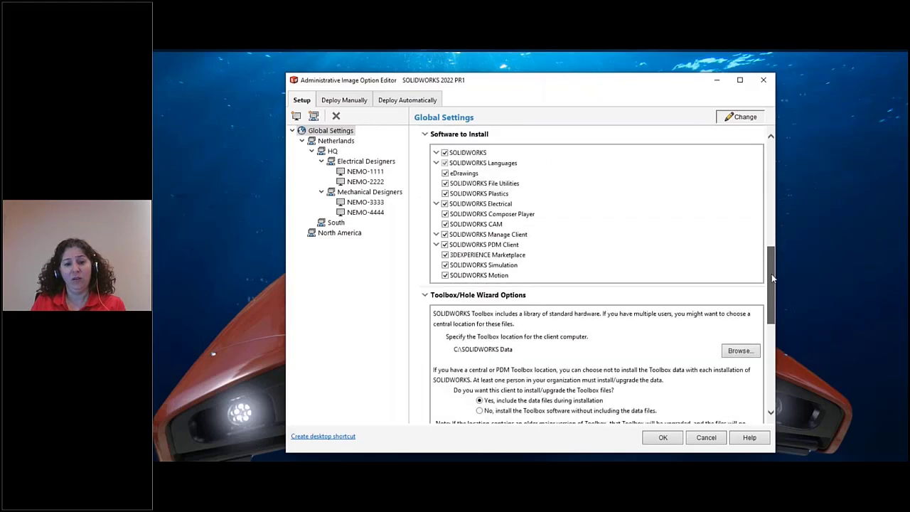
{"action": "left_click", "coordinate": [445, 191]}
{"action": "left_click", "coordinate": [446, 202]}
{"action": "left_click", "coordinate": [445, 212]}
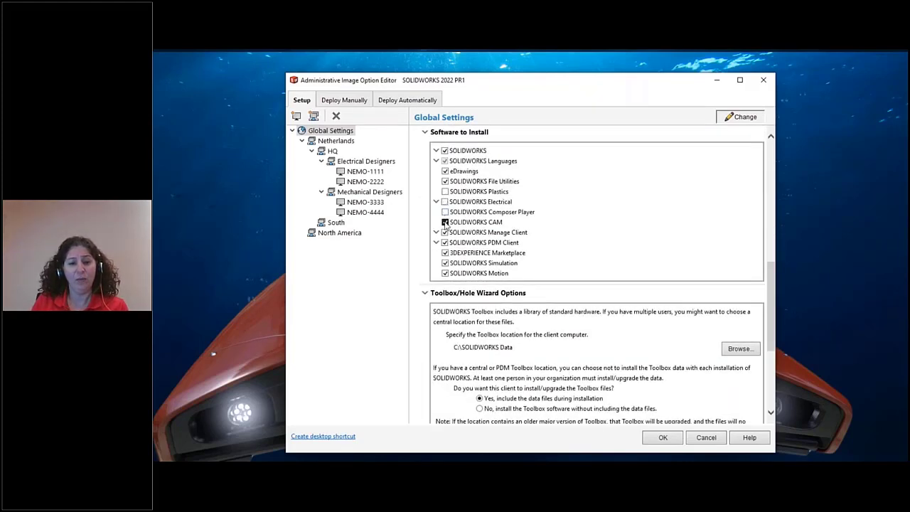
{"action": "left_click", "coordinate": [446, 222]}
{"action": "left_click", "coordinate": [445, 233]}
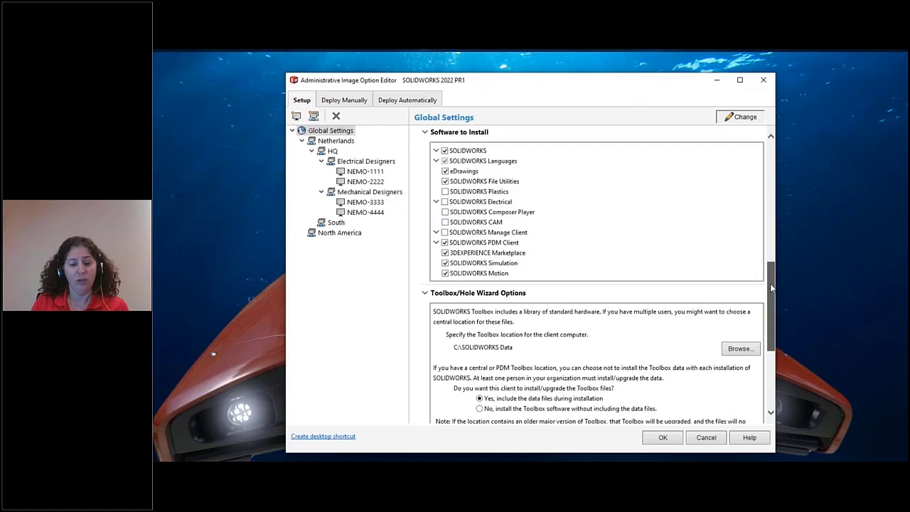
Step: Enable Vault View setup after installation in the Global Settings options for the SOLIDWORKS PDM Client
{"action": "left_click_drag", "start_coordinate": [771, 288], "coordinate": [772, 341]}
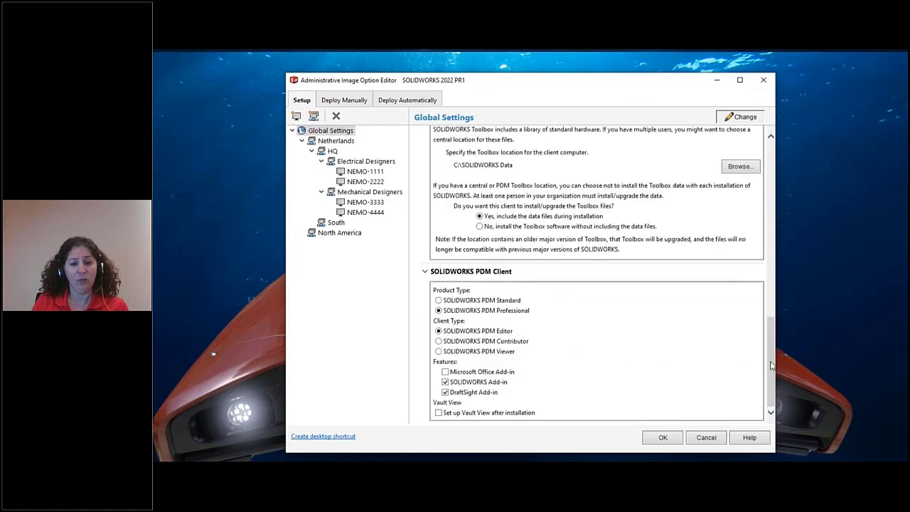
{"action": "left_click", "coordinate": [439, 413]}
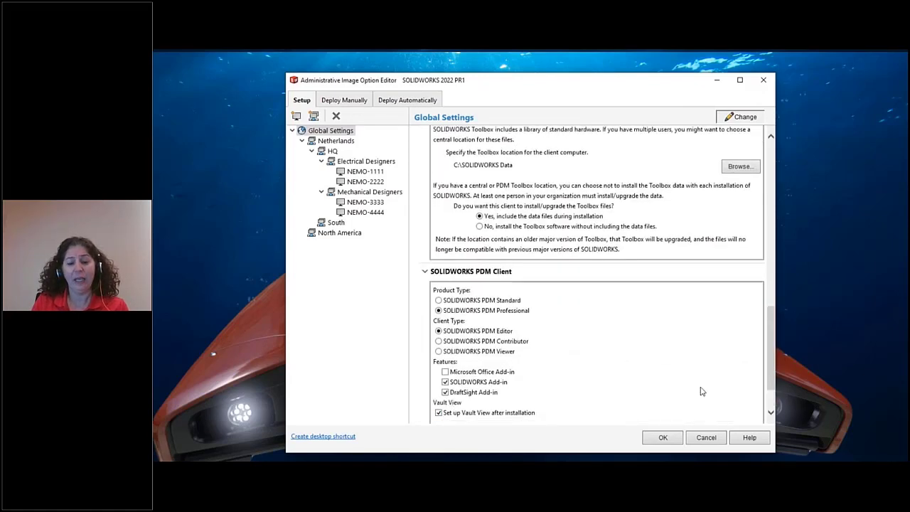
{"action": "left_click_drag", "start_coordinate": [772, 388], "coordinate": [772, 406]}
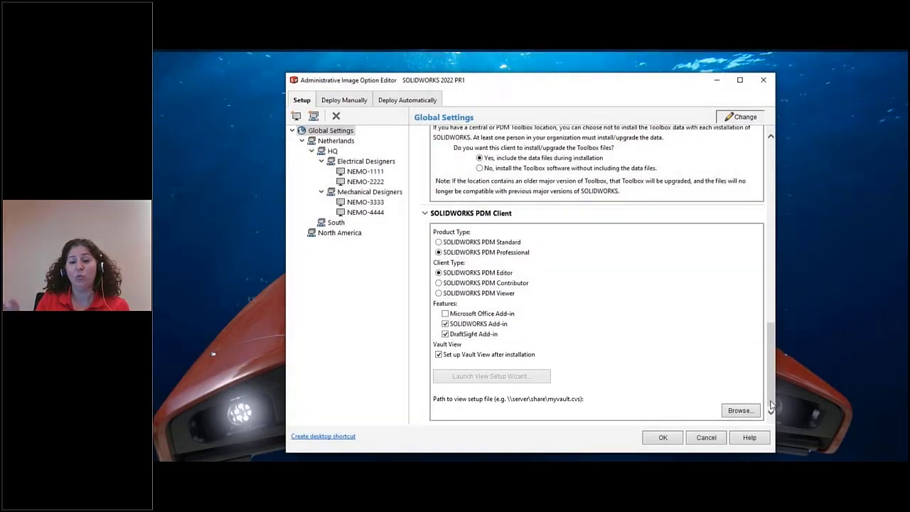
Step: Include Electrical Client in the software to install for the Electrical Designers group and bring up its client-only electrical options
{"action": "left_click", "coordinate": [377, 162]}
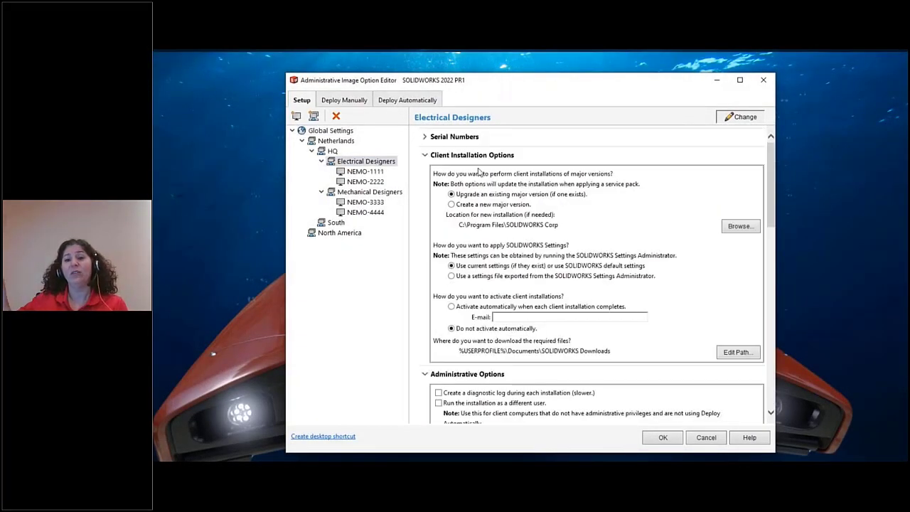
{"action": "left_click_drag", "start_coordinate": [773, 182], "coordinate": [780, 275]}
{"action": "left_click", "coordinate": [437, 253]}
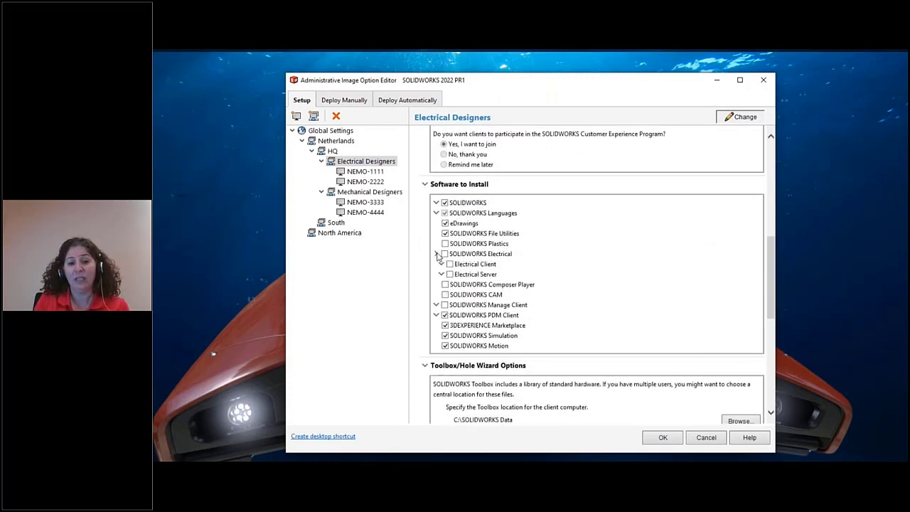
{"action": "left_click", "coordinate": [449, 264]}
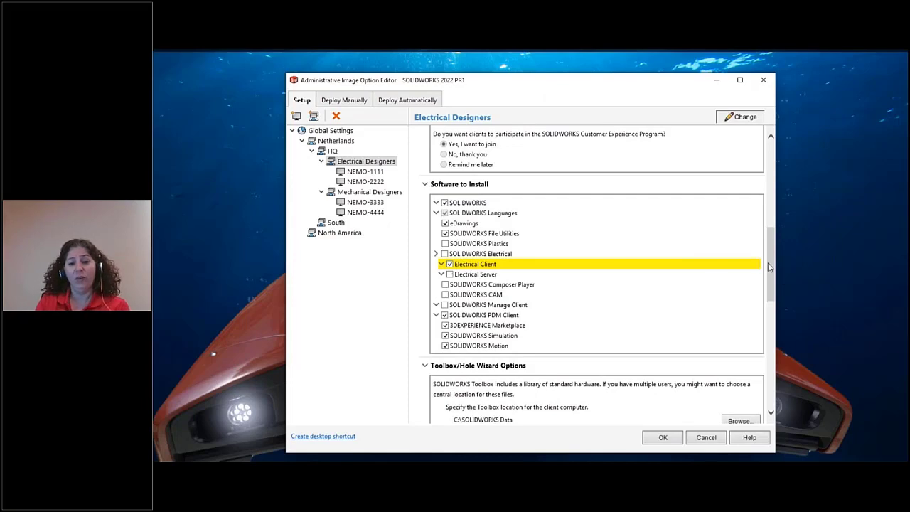
{"action": "left_click_drag", "start_coordinate": [769, 269], "coordinate": [776, 380]}
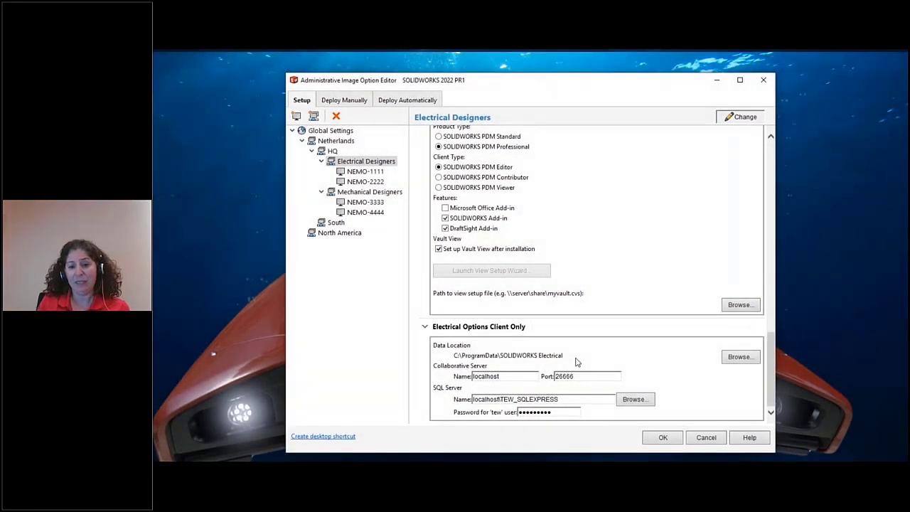
Step: Show the manual deployment overview with the installation availability of the groups and machines
{"action": "left_click", "coordinate": [355, 103]}
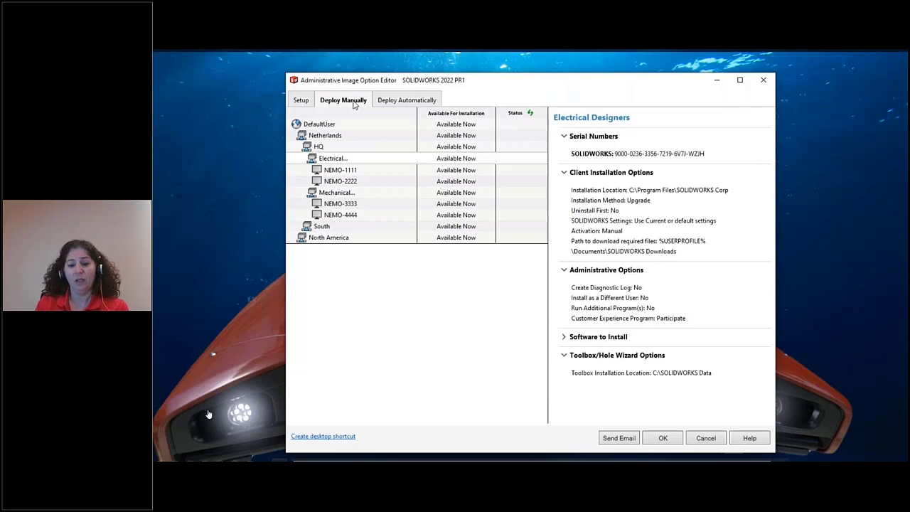
{"action": "key", "text": "Right"}
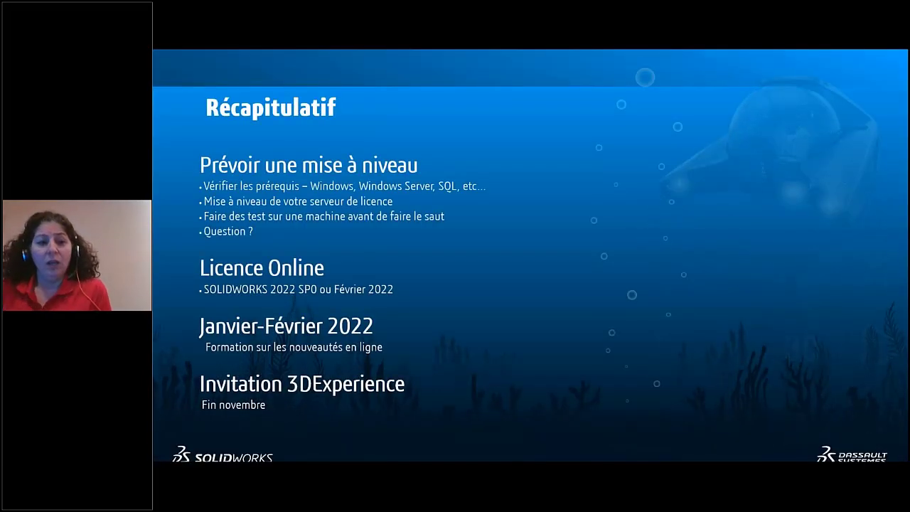